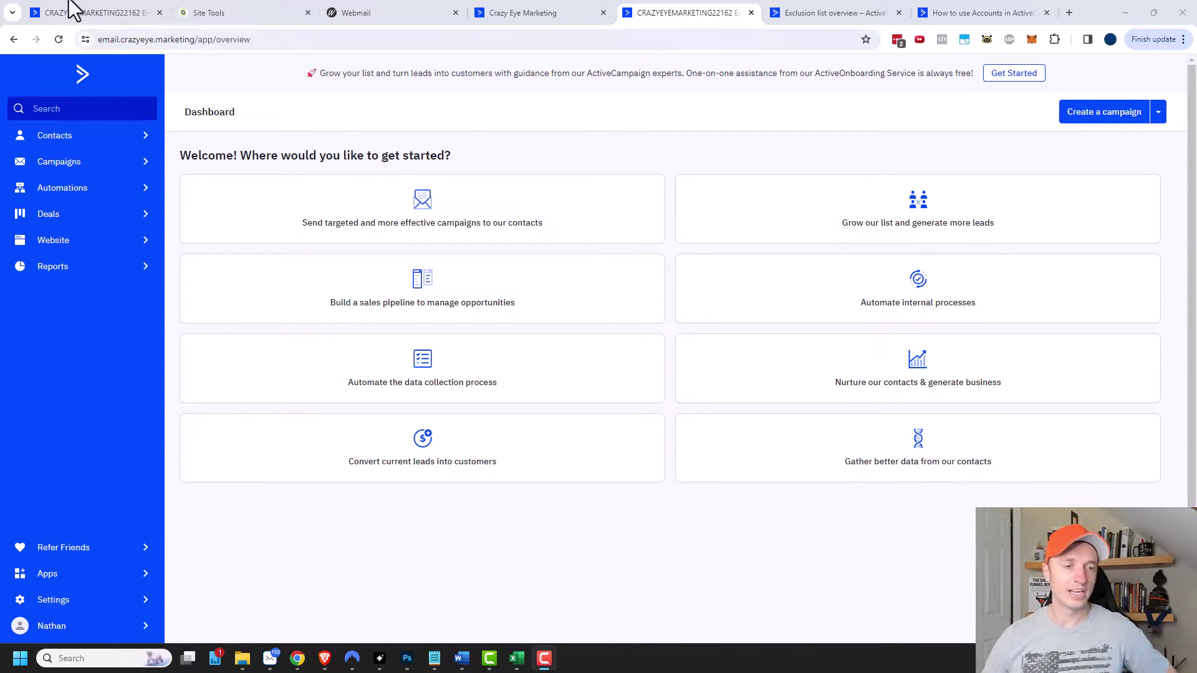
- Navigate to Settings, then Users and Groups, and show the Groups list
click(48, 606)
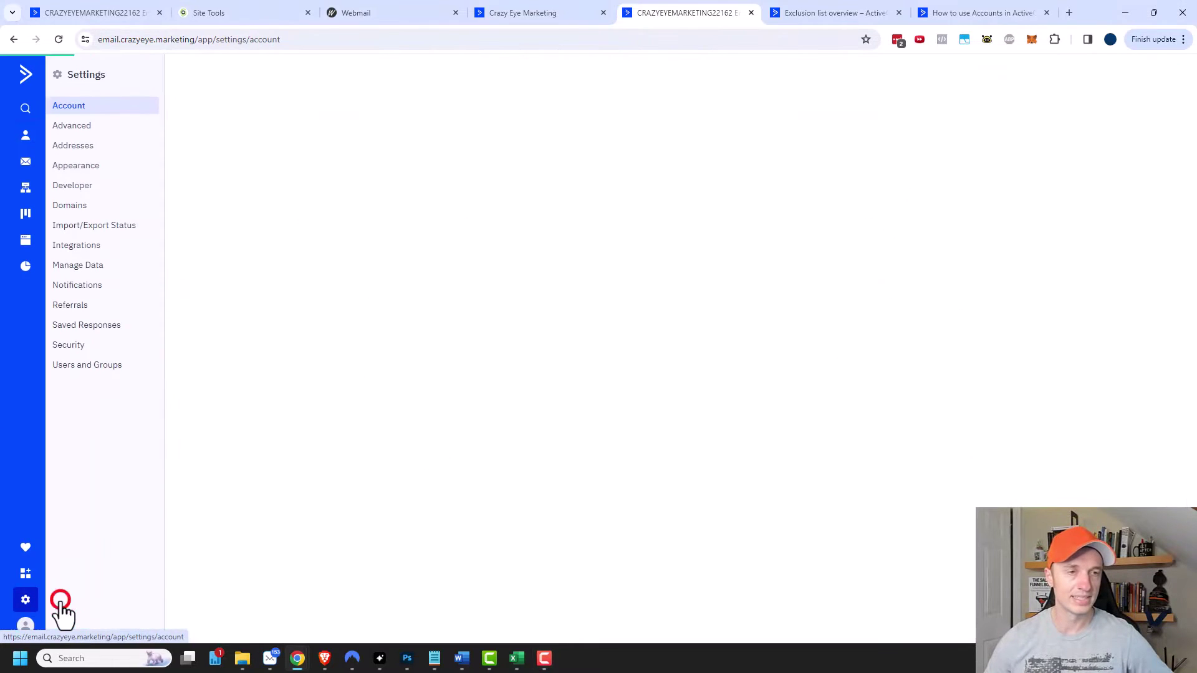
click(90, 367)
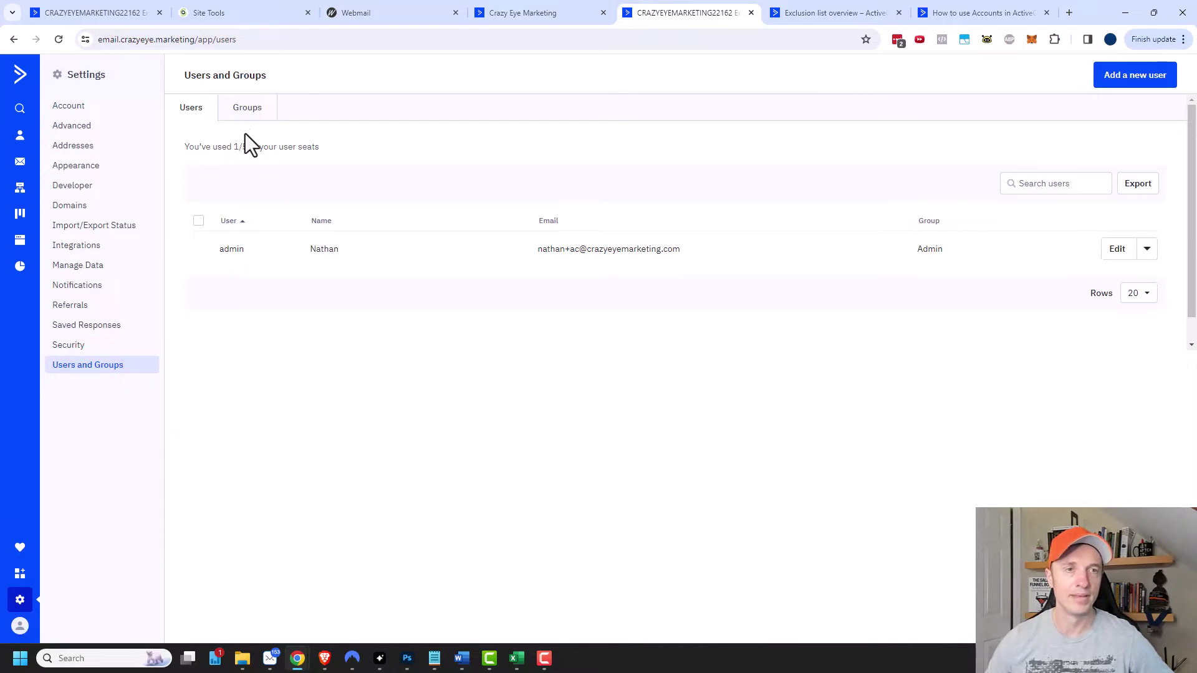
click(245, 113)
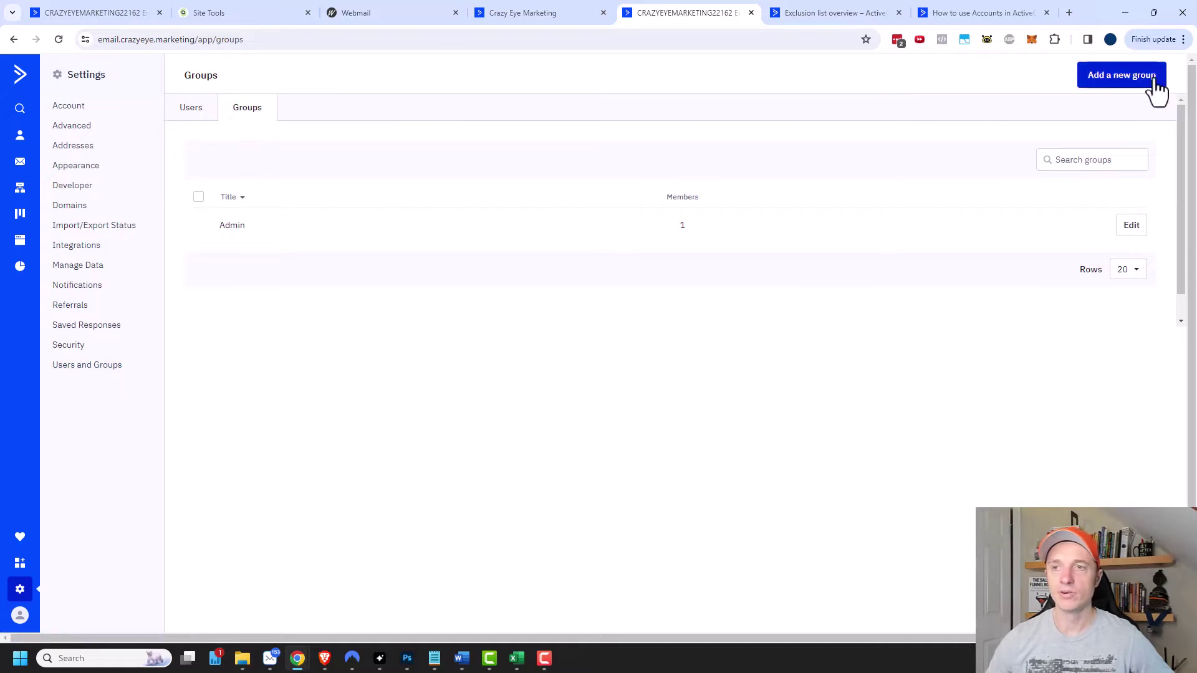
- Start a new group titled 'Sales Team' with description 'A member of the sales department'
click(1123, 79)
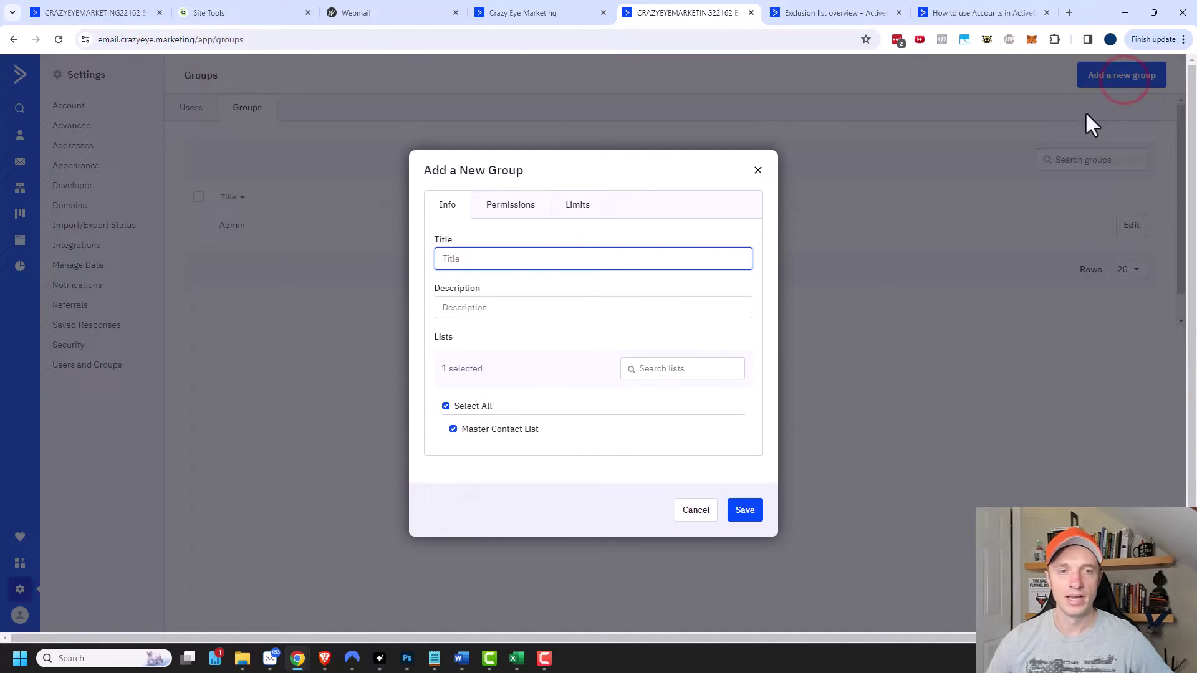
click(517, 261)
text(Sa)
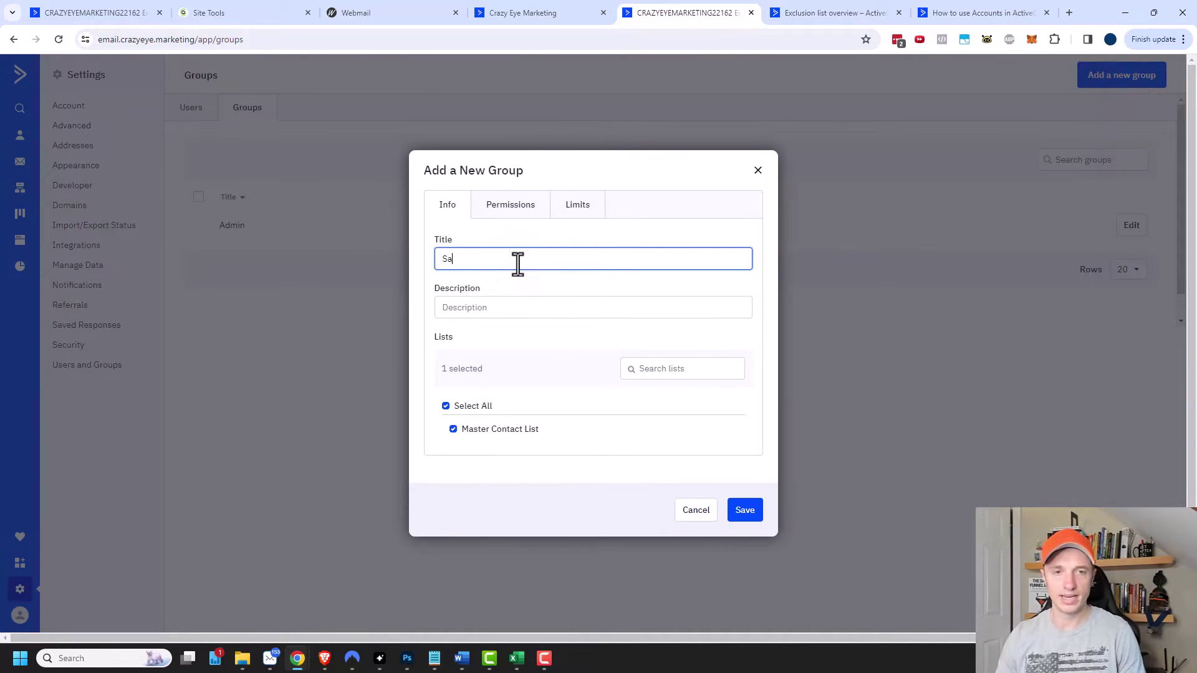
text(les Team)
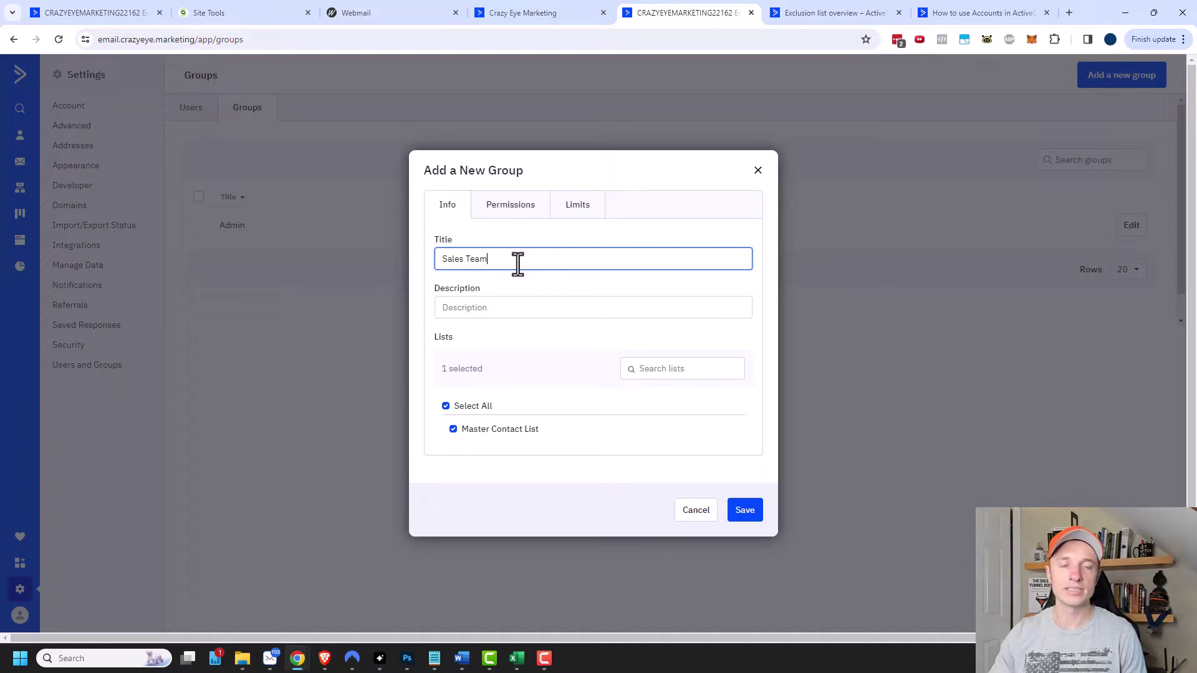
click(508, 309)
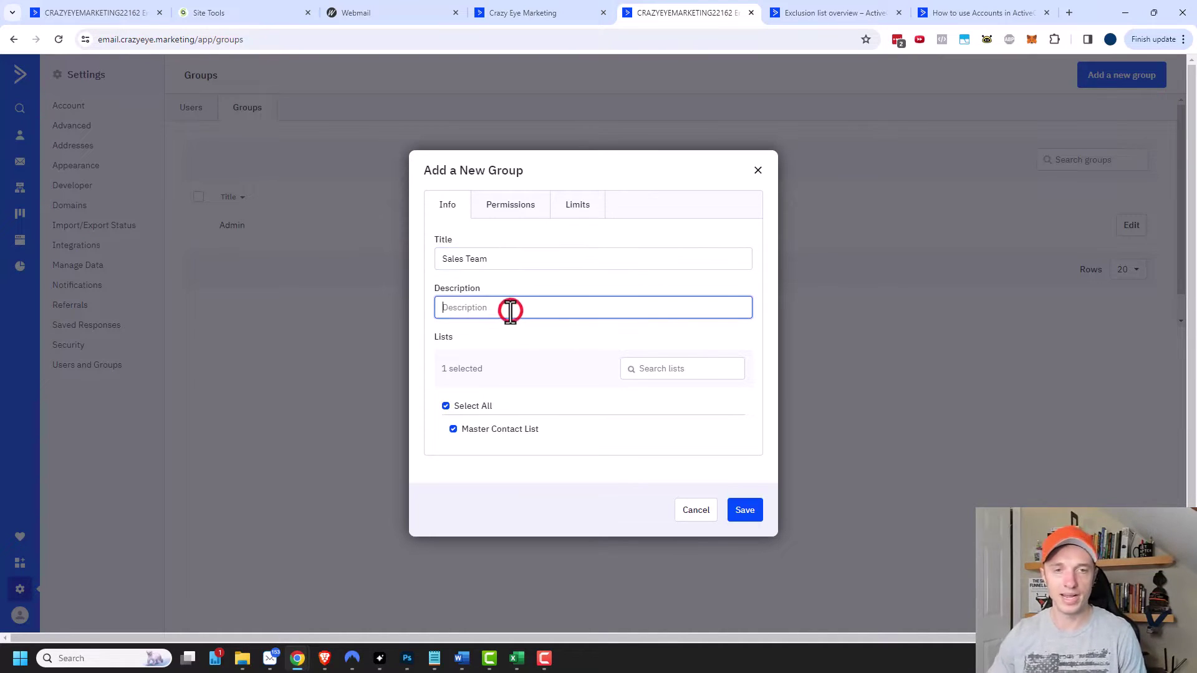
text(A member of the sales department)
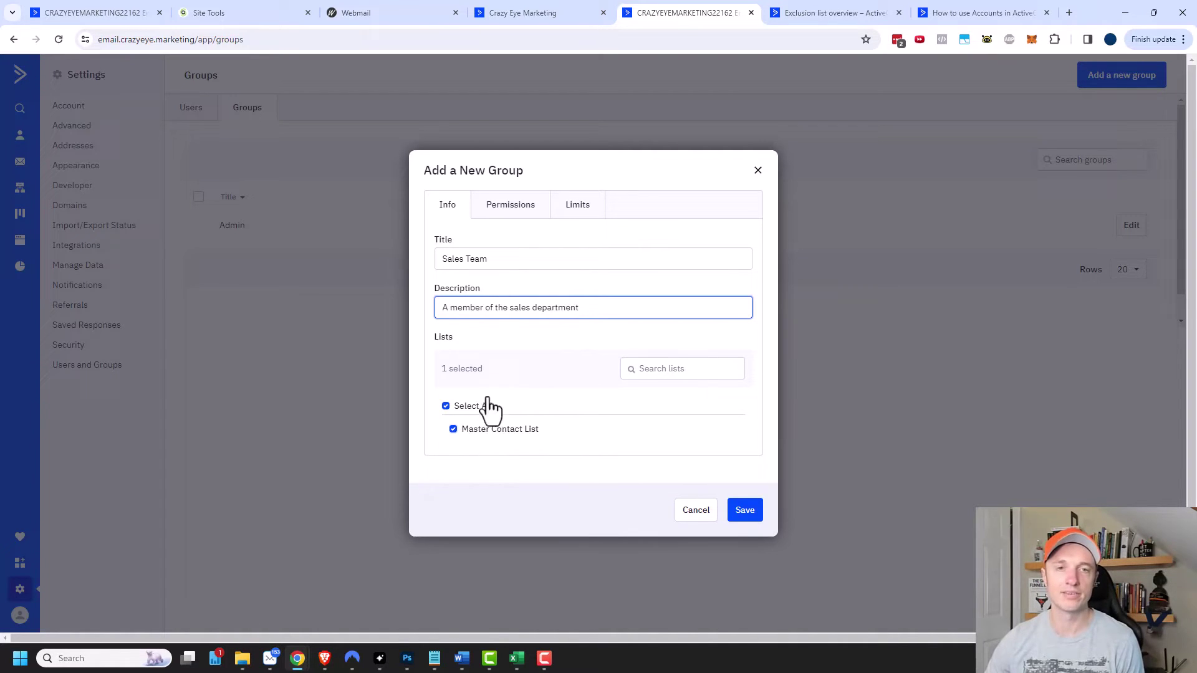
click(513, 208)
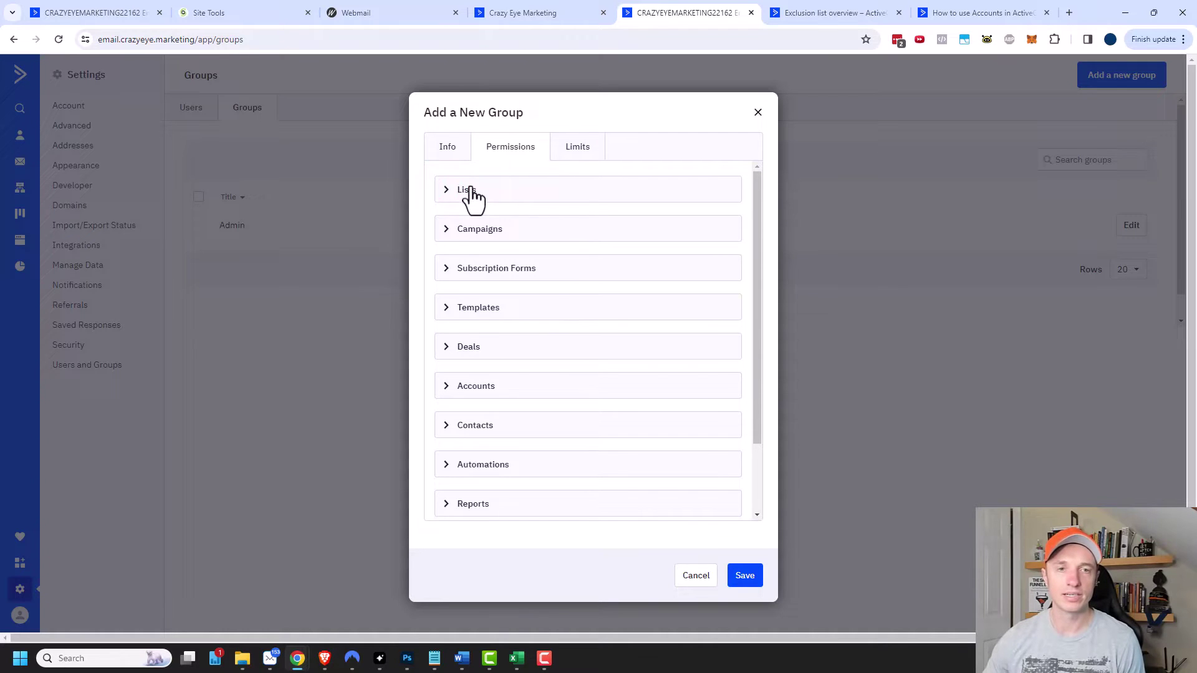
- Review the Lists, Campaigns, Subscription Forms and Templates permissions without changing them
click(445, 191)
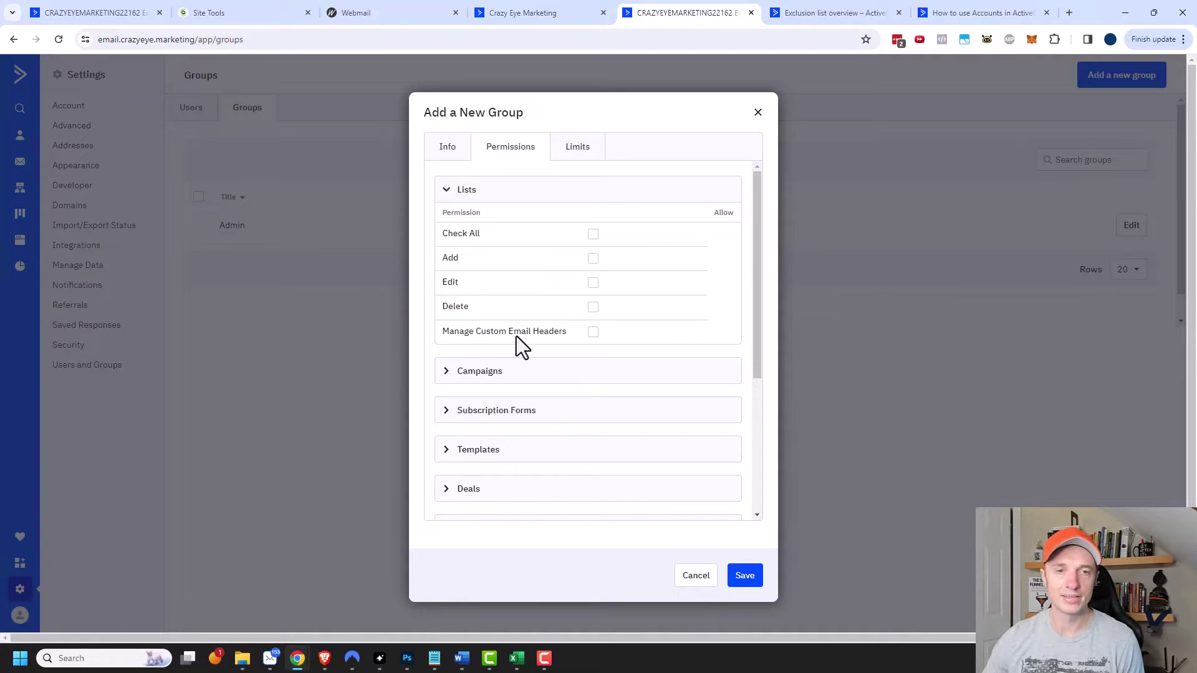
click(446, 191)
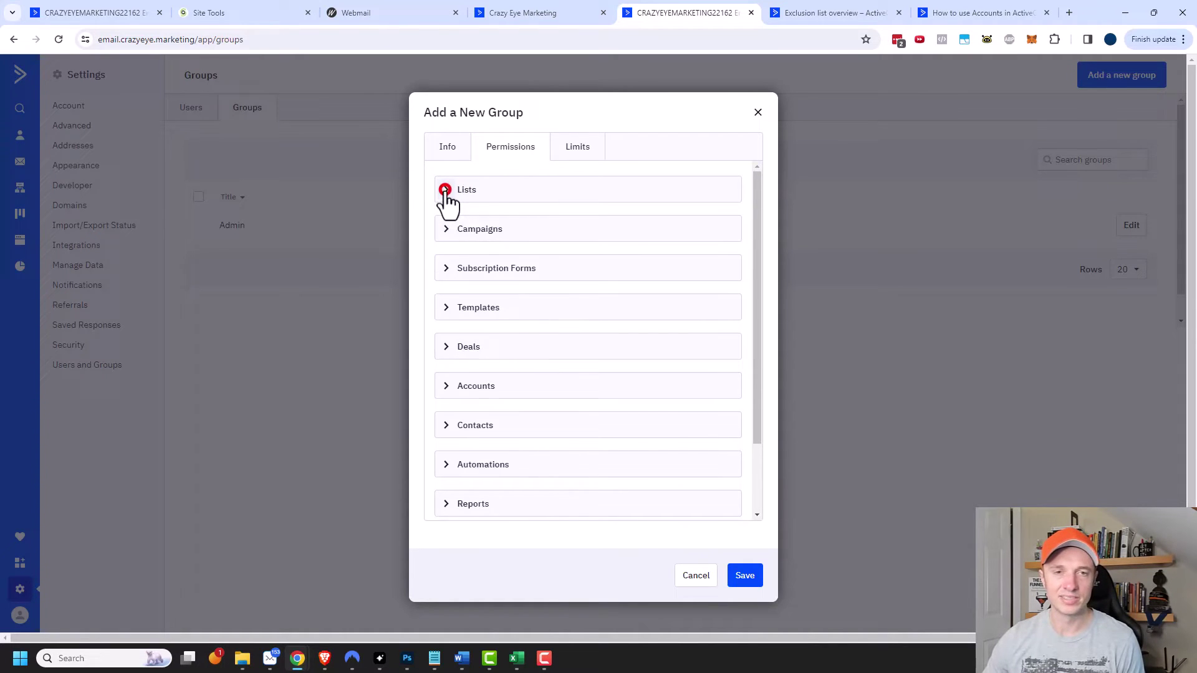
click(447, 237)
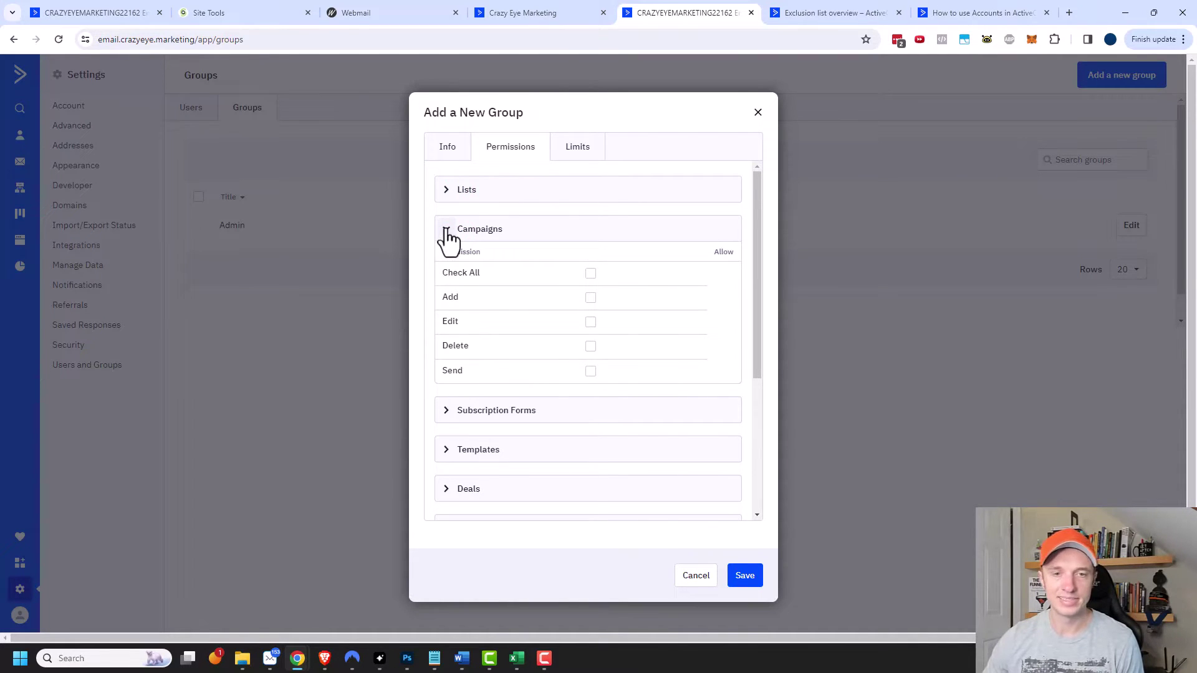
click(446, 229)
click(446, 269)
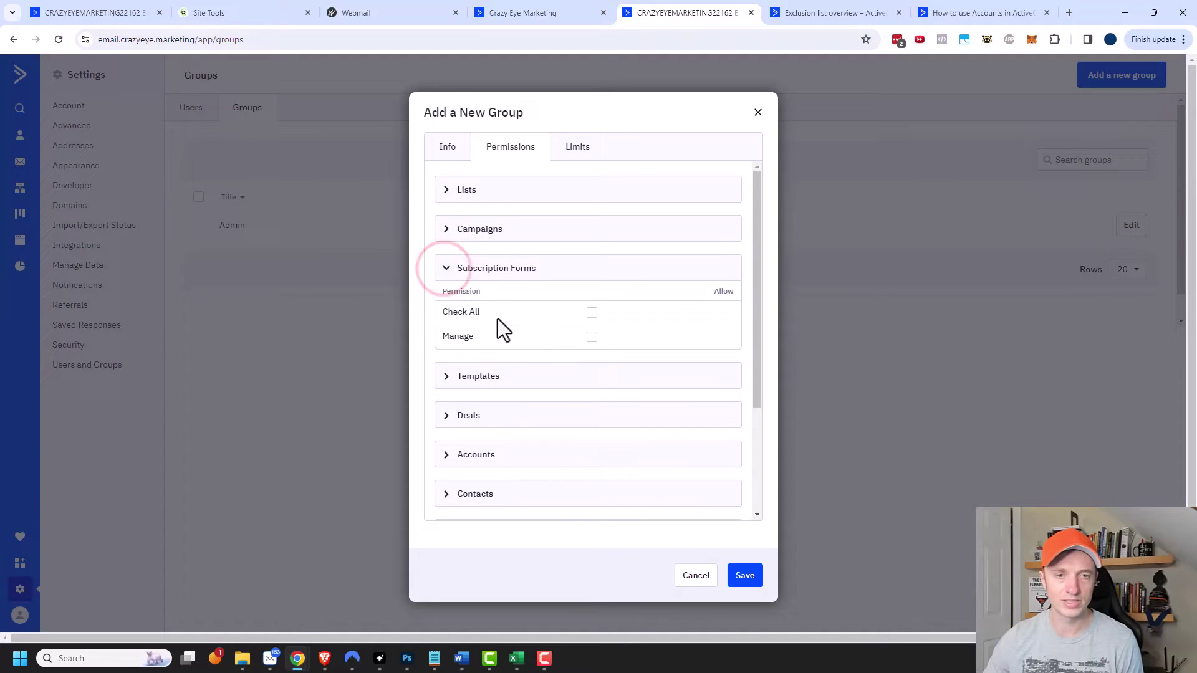
click(448, 269)
click(441, 308)
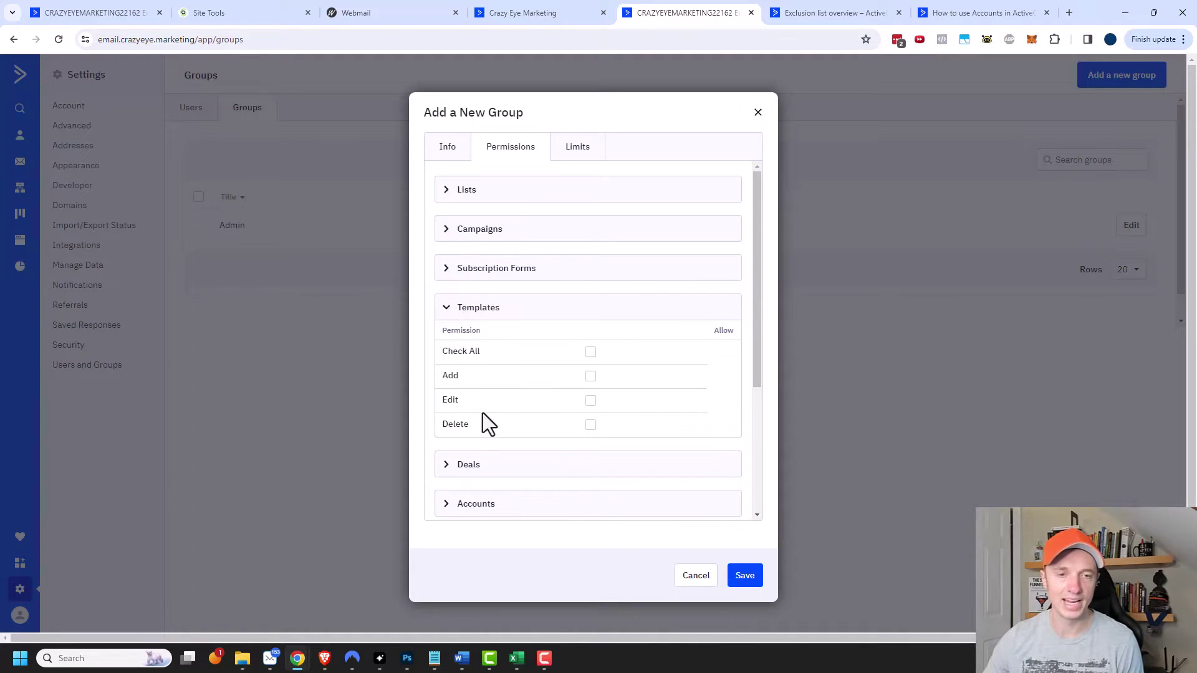
click(445, 308)
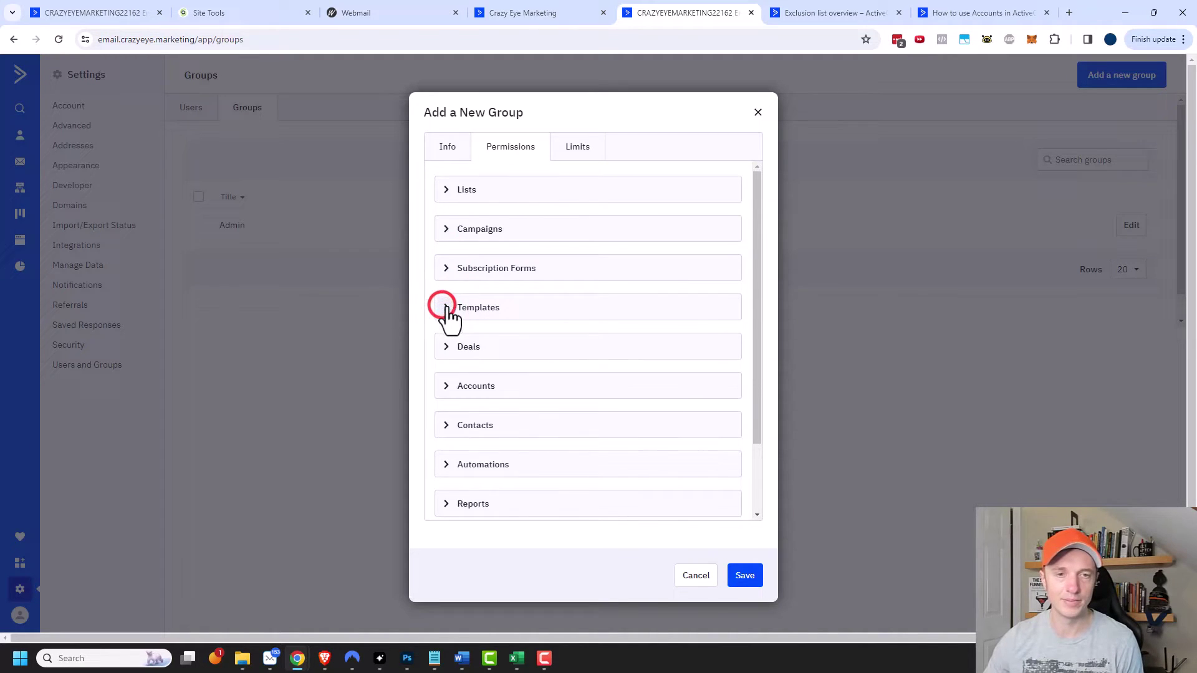
- In the Deals permissions, allow the group to delete and reassign deals
click(442, 350)
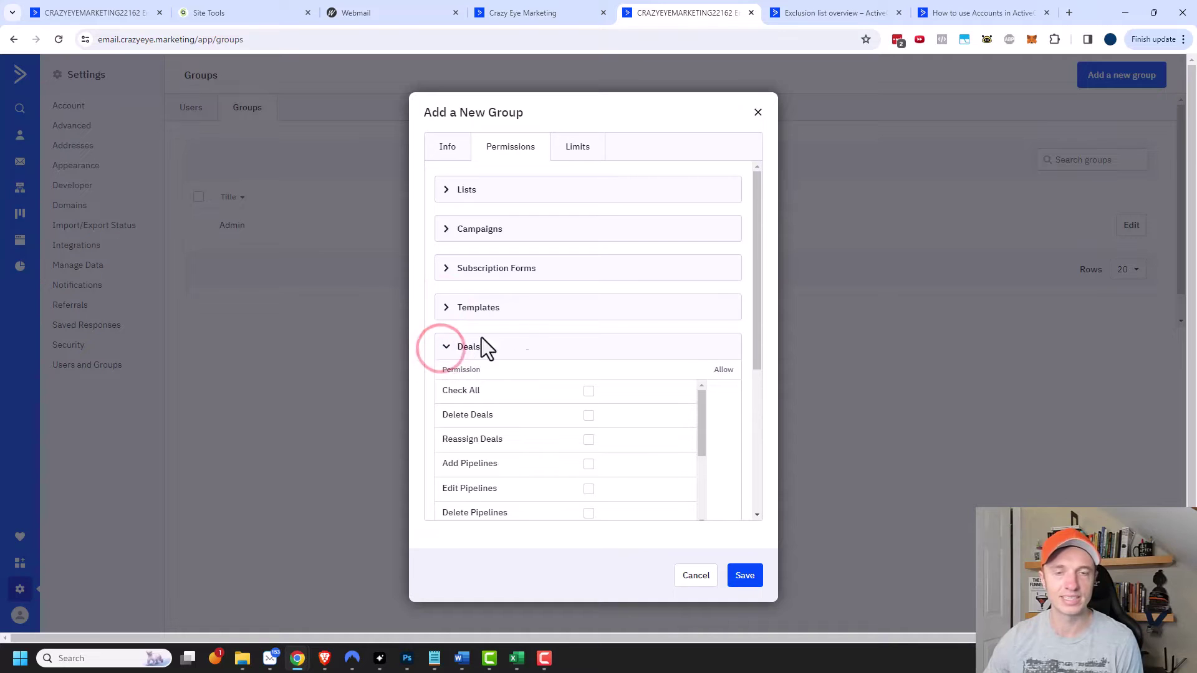
scroll(701, 288, down, 1)
scroll(701, 288, down, 2)
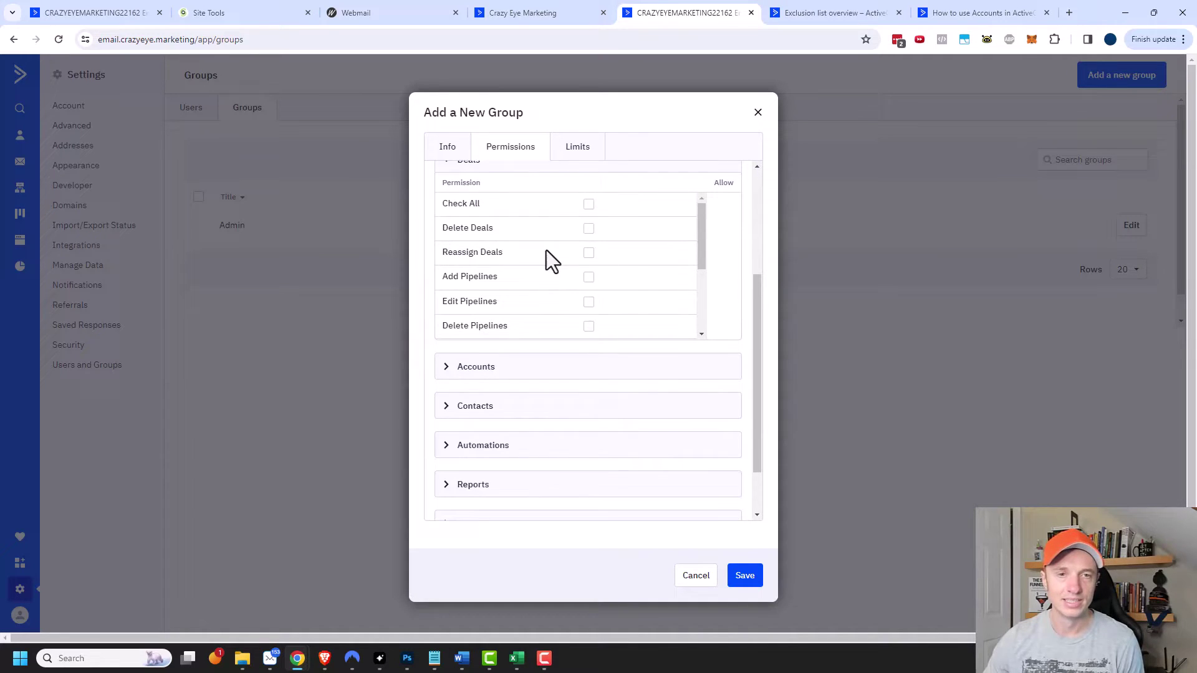
scroll(483, 232, up, 1)
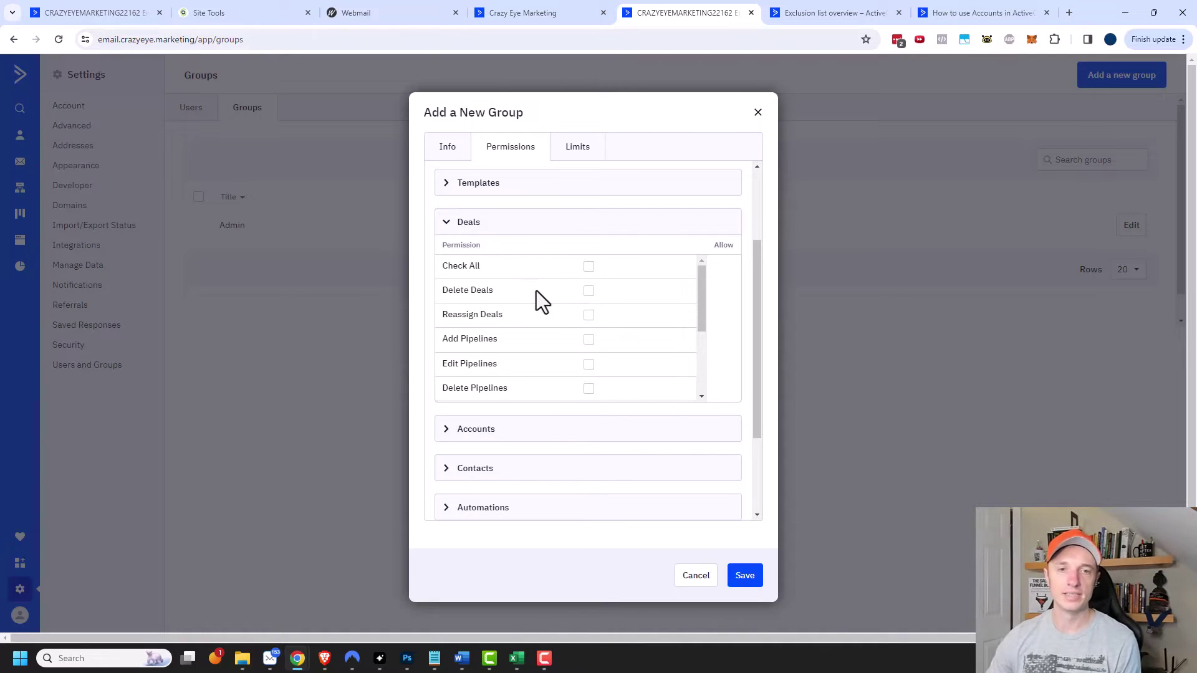
click(587, 291)
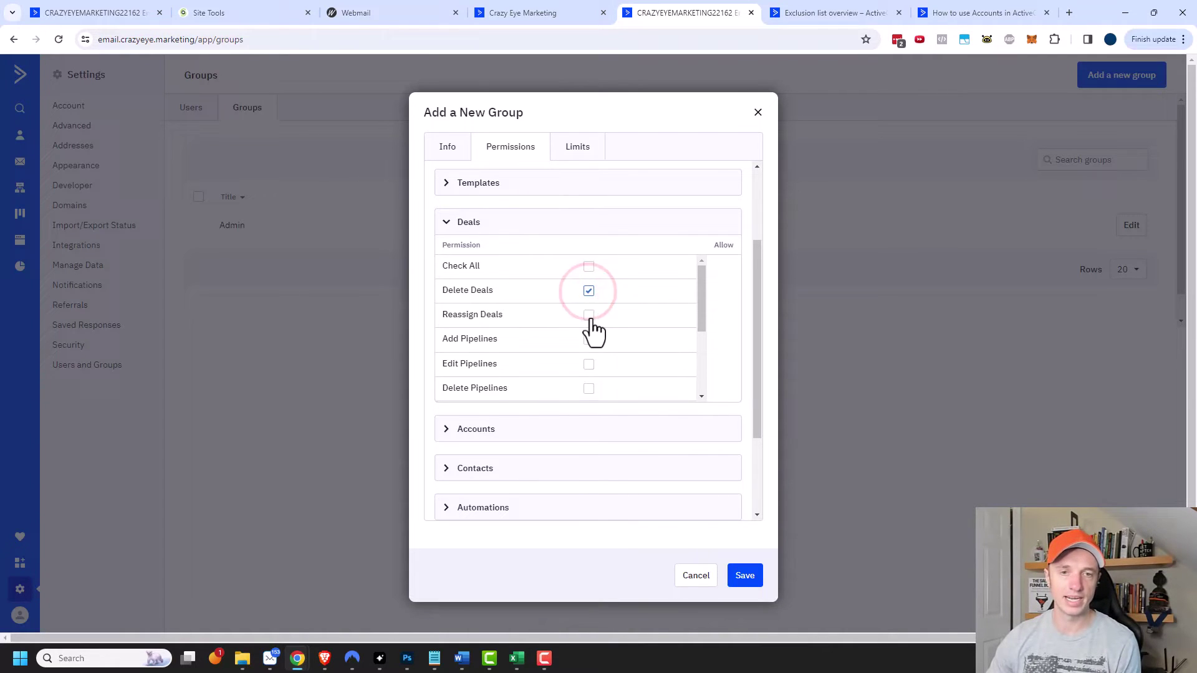
click(588, 315)
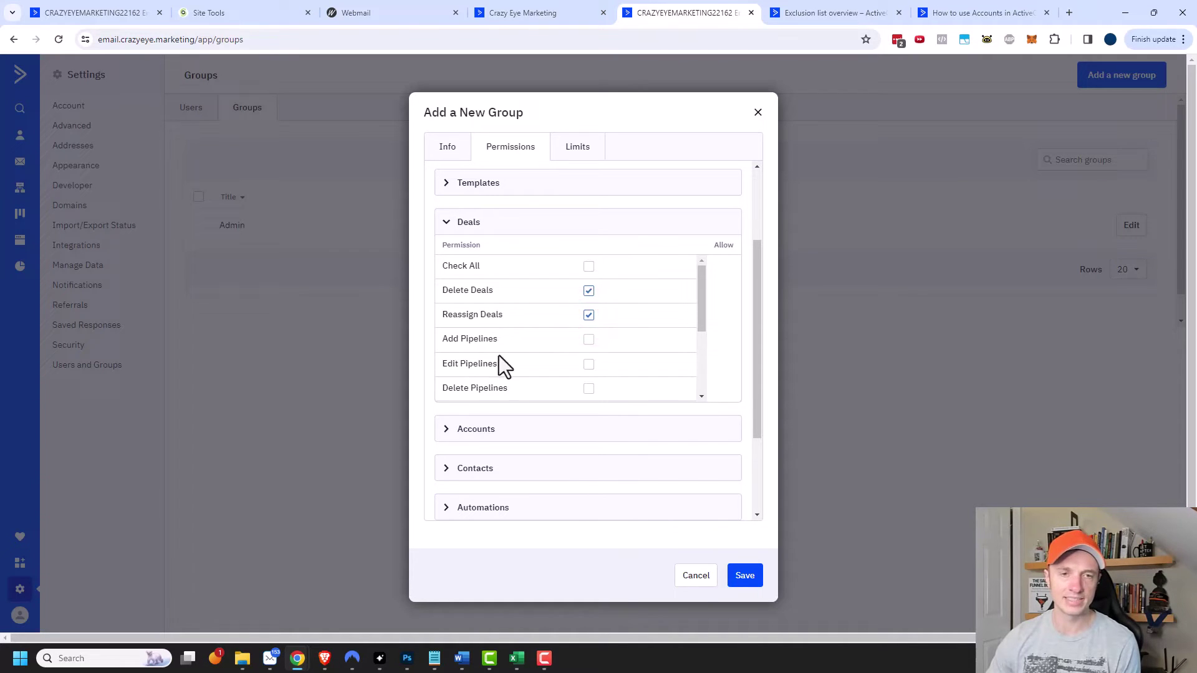
- Also allow managing deal custom fields, import, export, managing deal roles, and access to all deals
scroll(493, 358, down, 3)
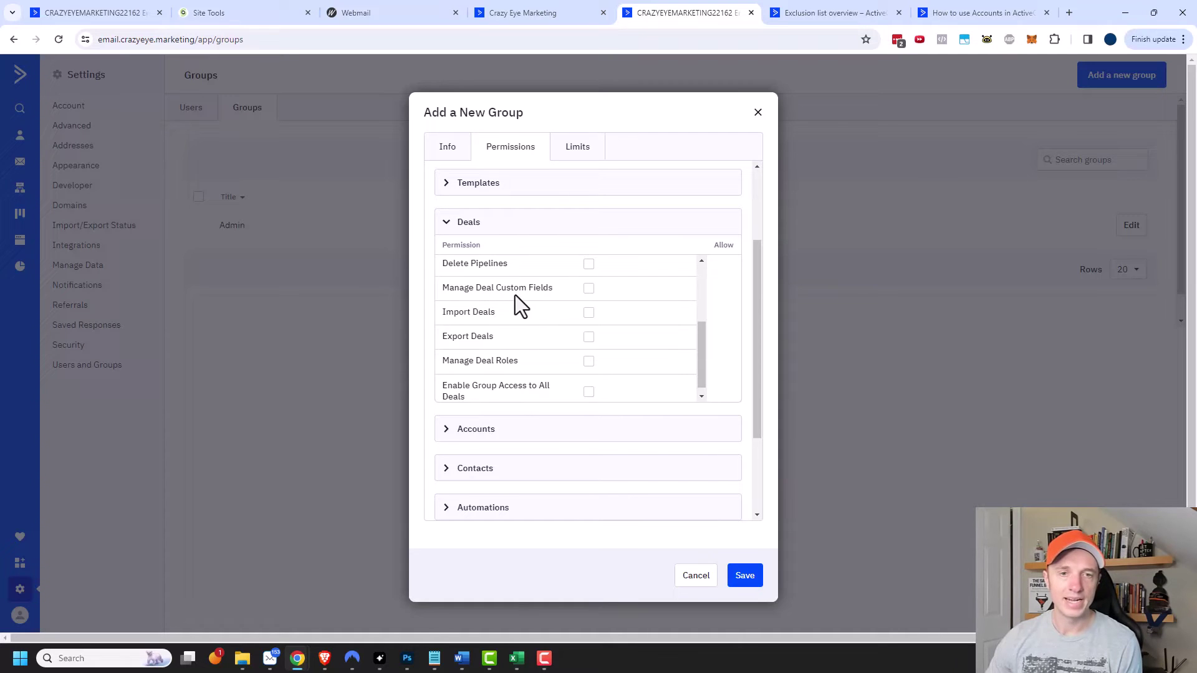
click(588, 289)
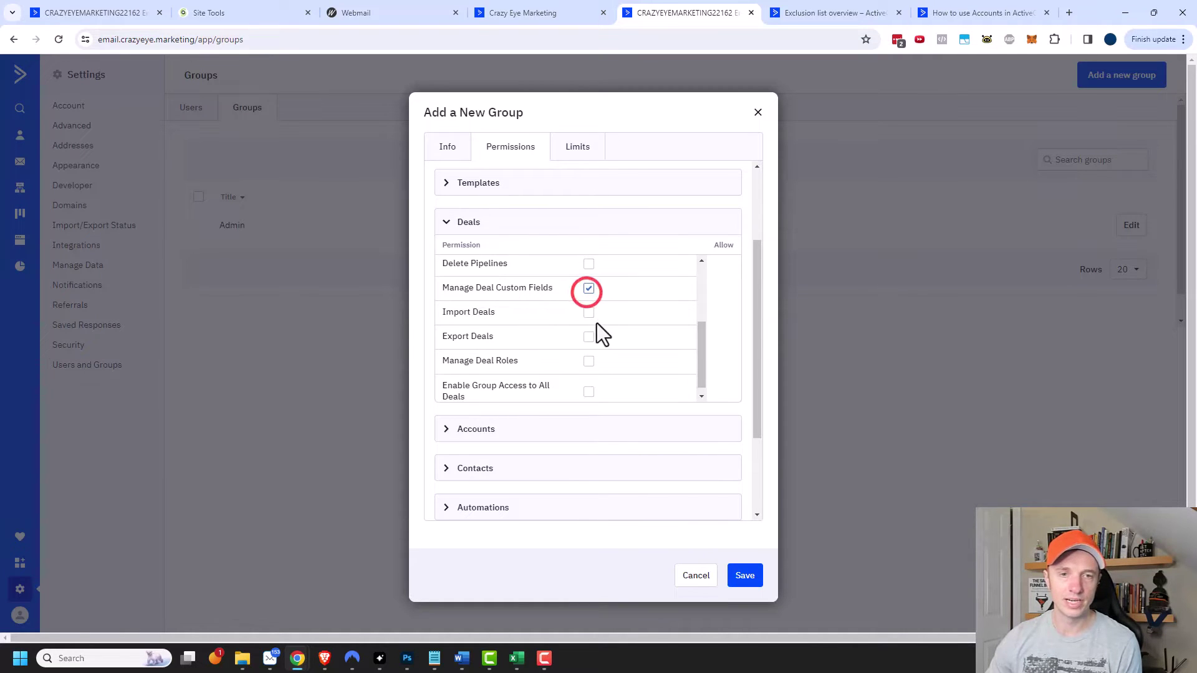
click(587, 313)
click(589, 337)
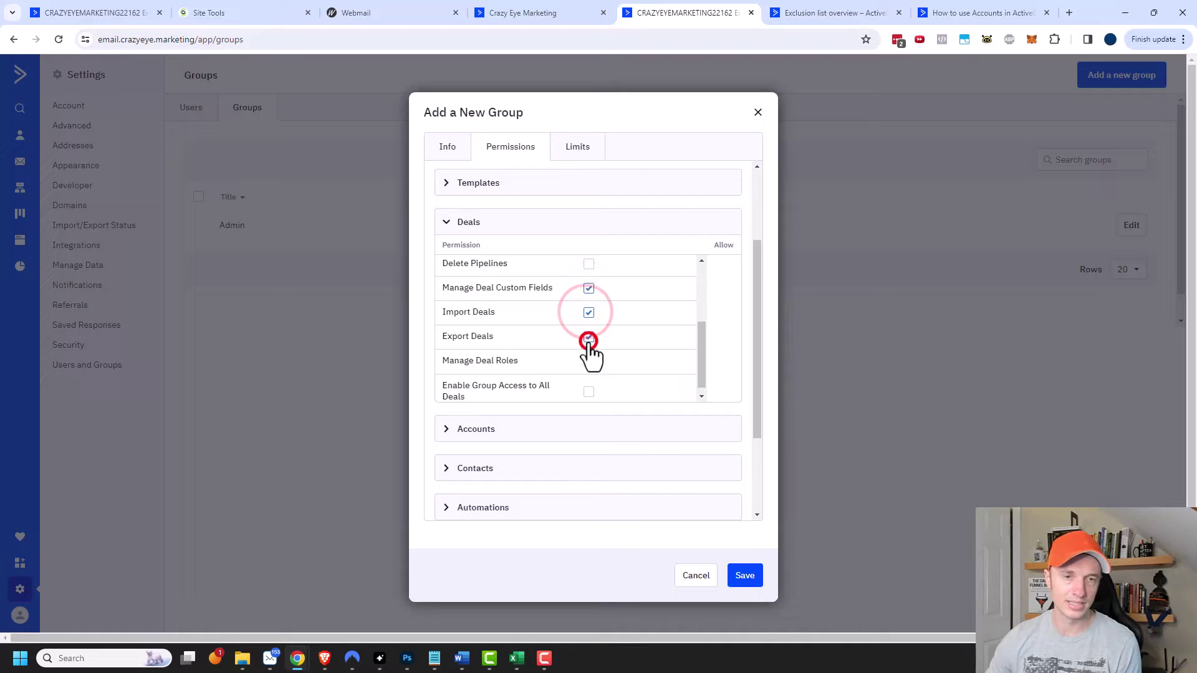
scroll(597, 358, down, 1)
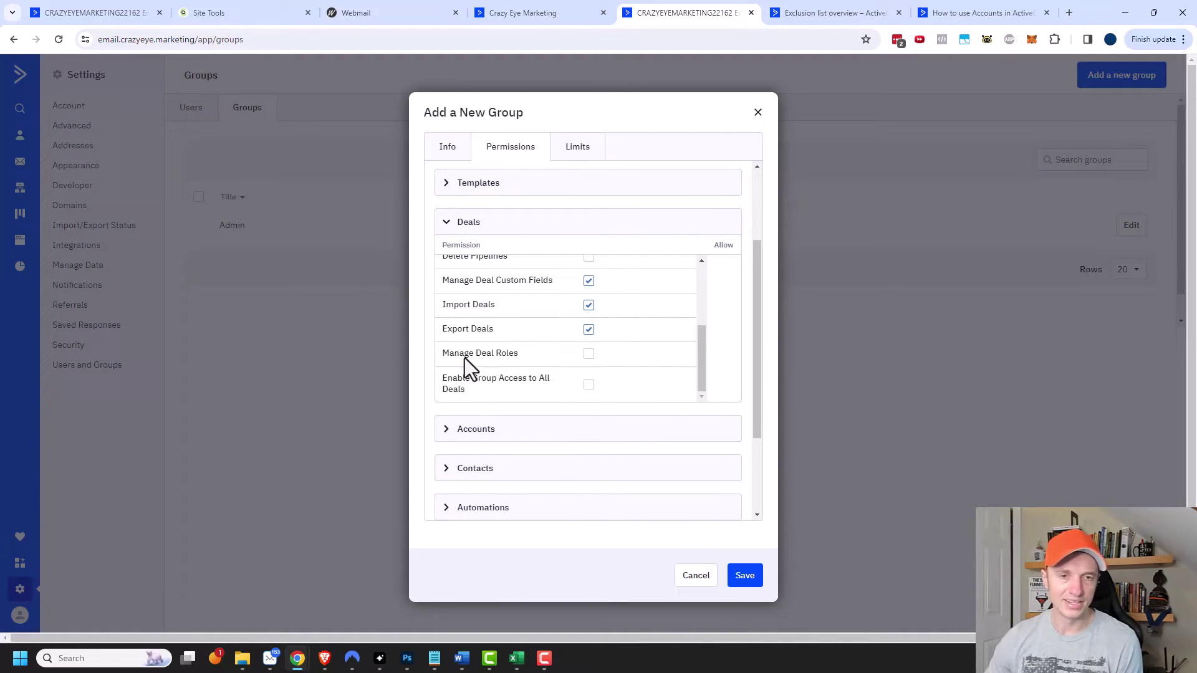
click(586, 354)
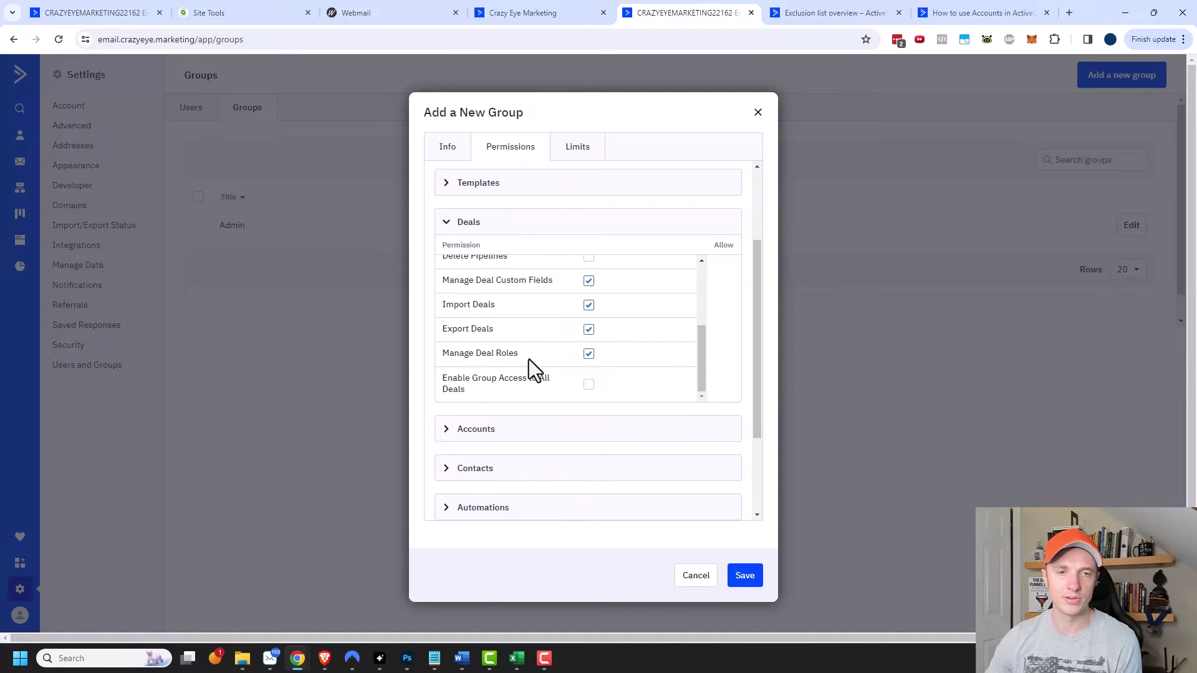
click(586, 383)
scroll(495, 366, up, 1)
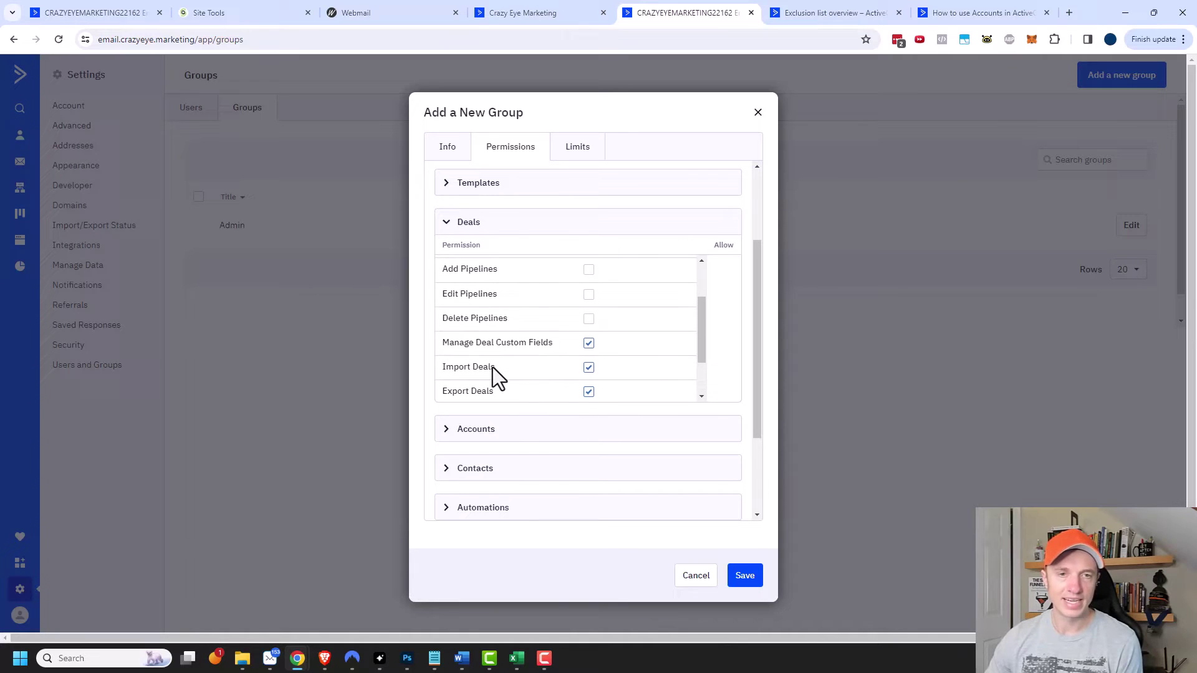
- Review the Accounts permissions, leaving them all off
scroll(489, 368, down, 2)
click(446, 429)
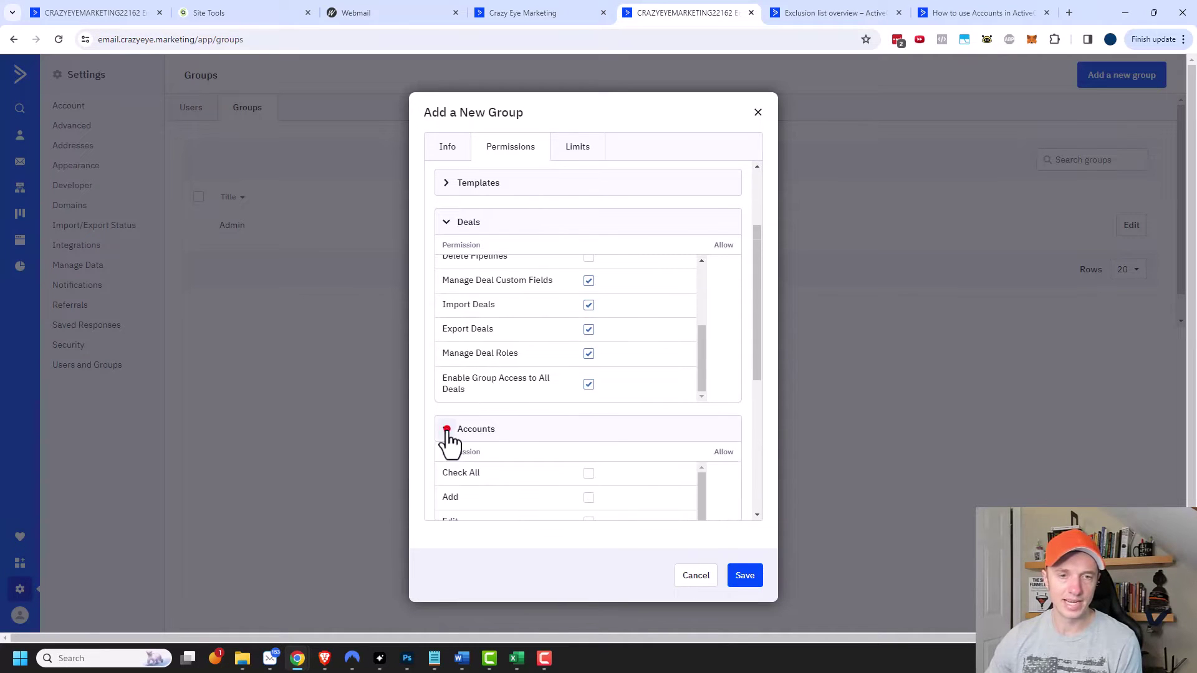
scroll(686, 340, down, 2)
scroll(752, 307, down, 1)
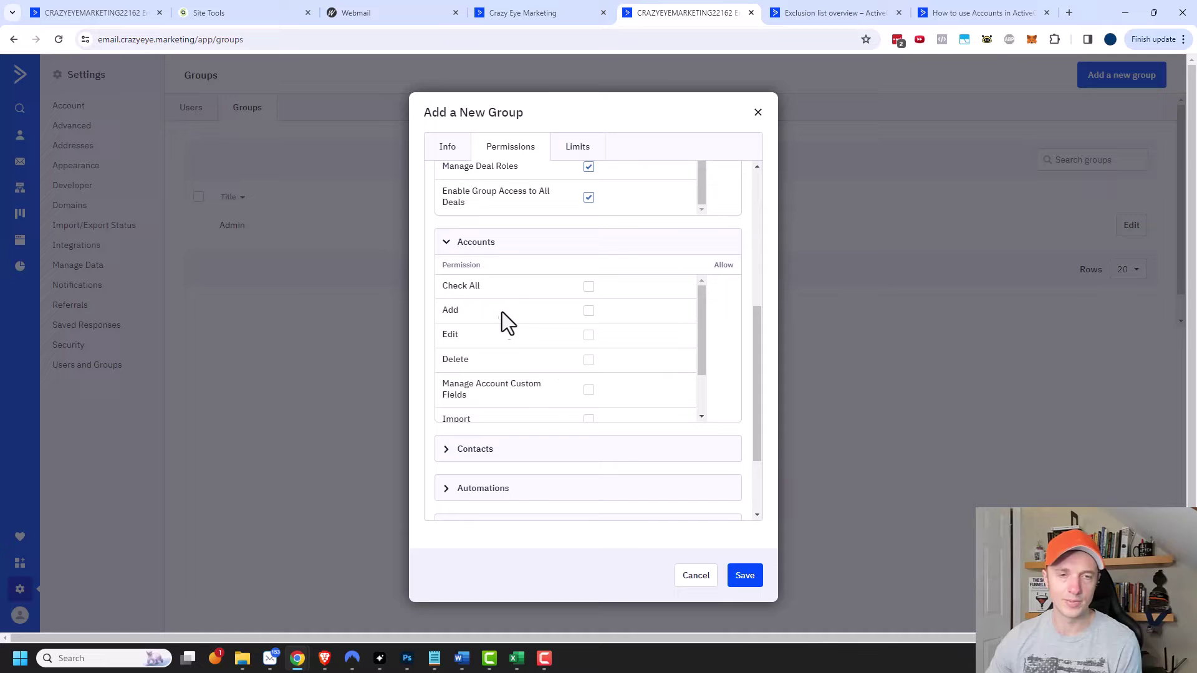
scroll(525, 380, down, 4)
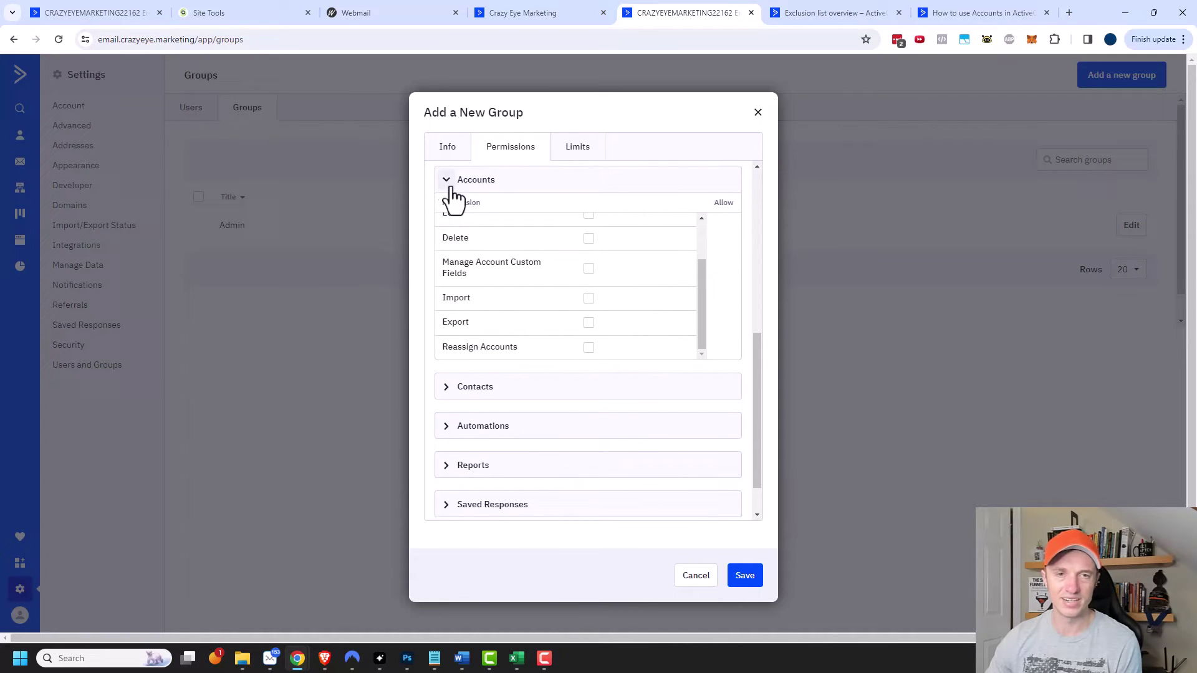
click(447, 181)
- In the Contacts permissions, allow the group to add, edit, merge and approve contacts
click(447, 336)
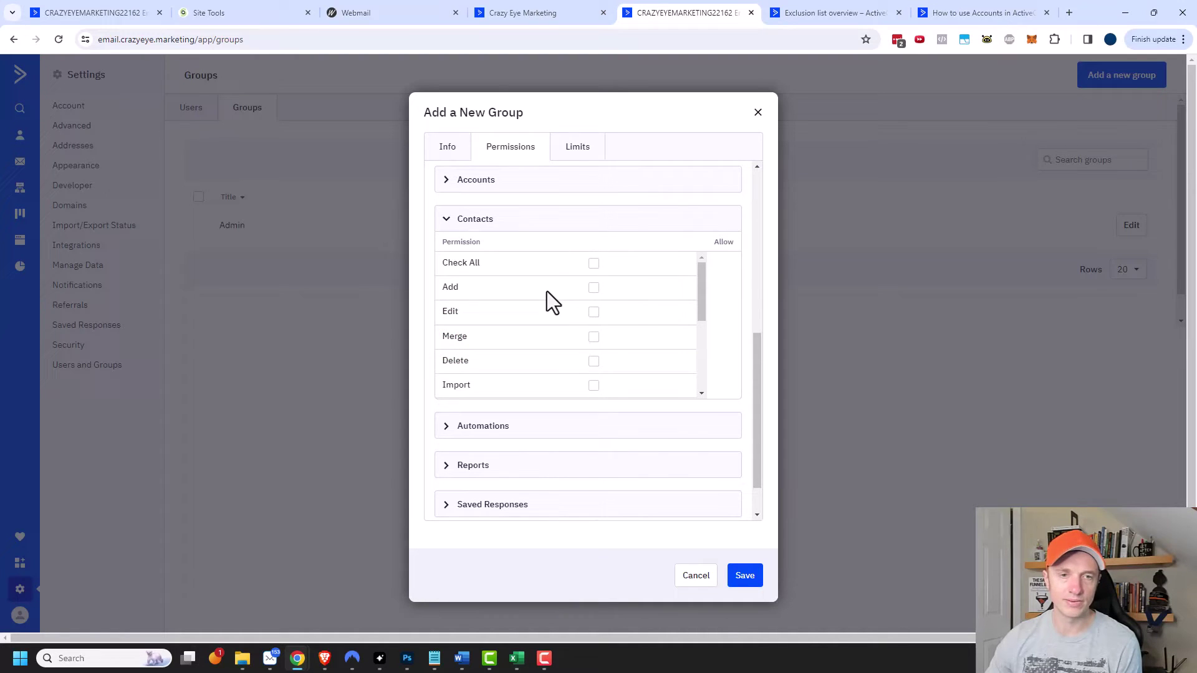
click(592, 313)
click(593, 289)
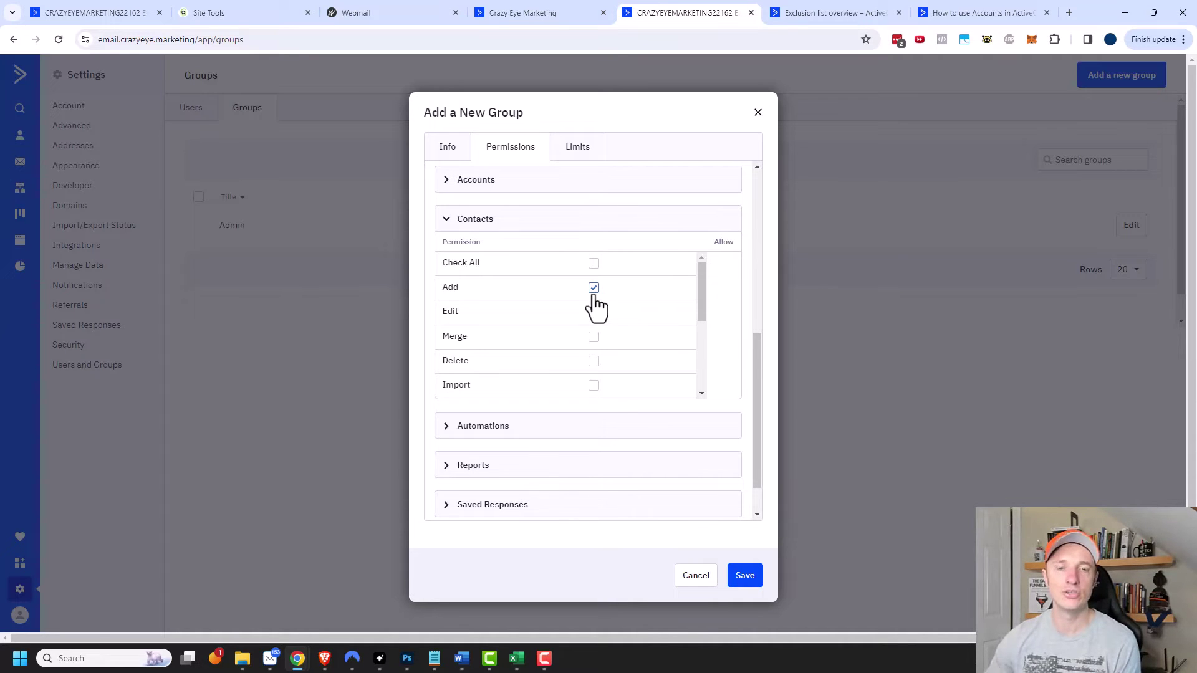
click(594, 311)
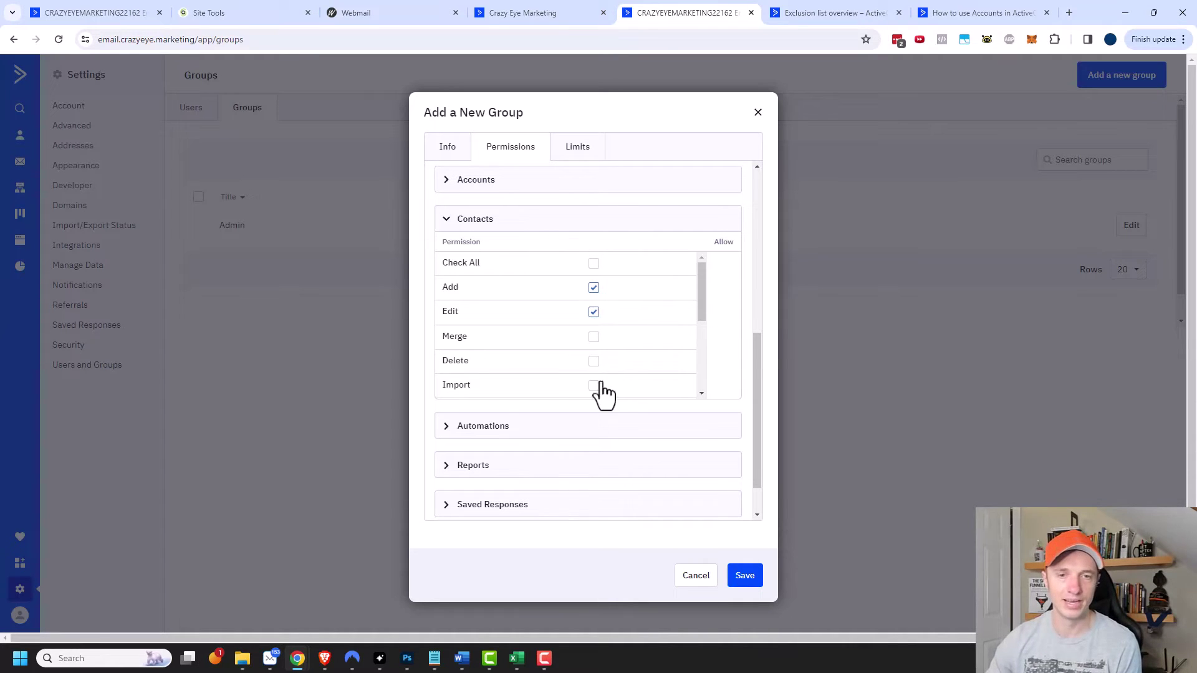
click(594, 338)
scroll(436, 377, down, 1)
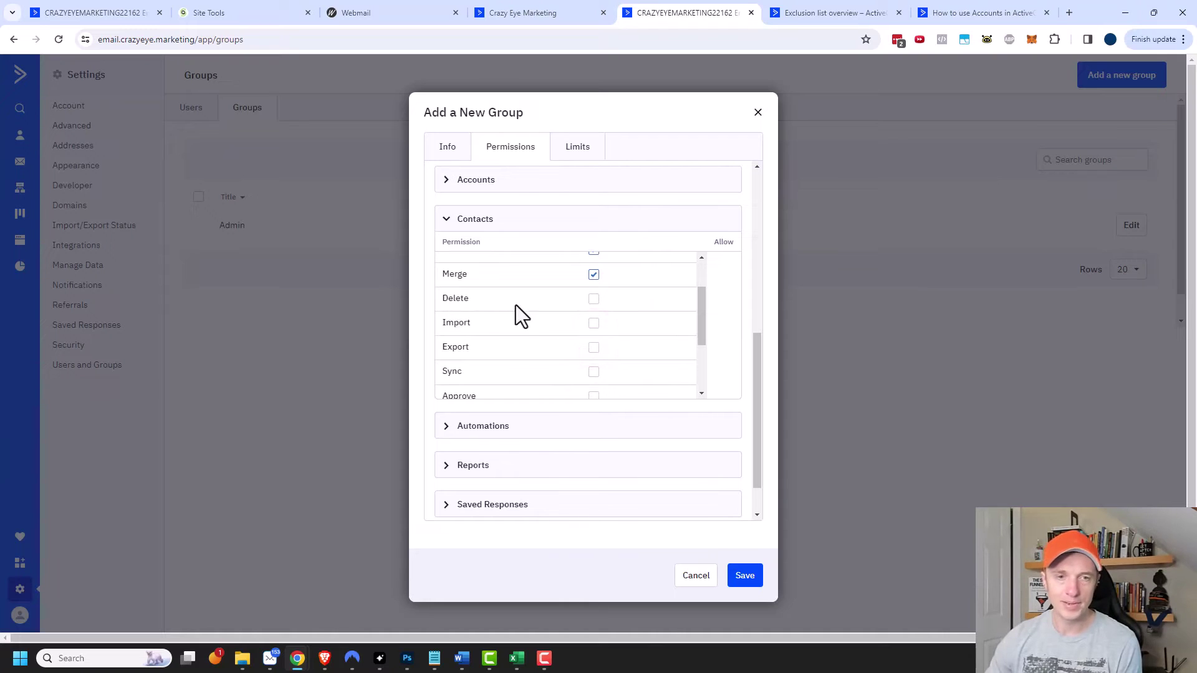
scroll(473, 335, down, 1)
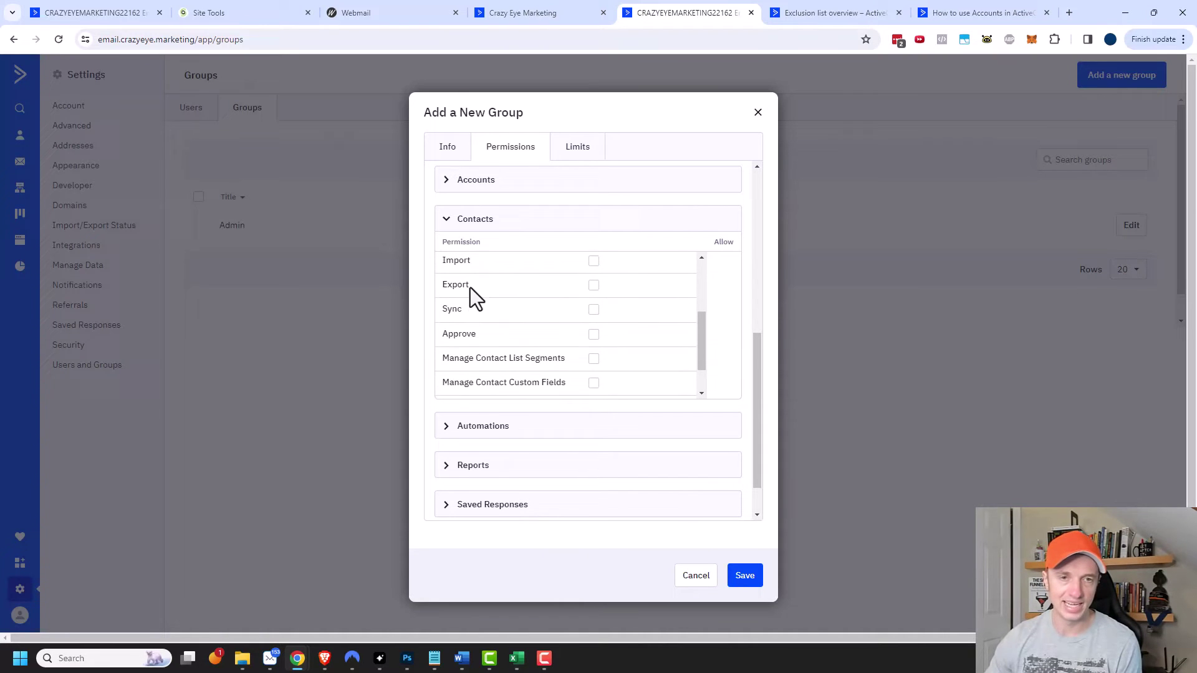
scroll(493, 328, down, 1)
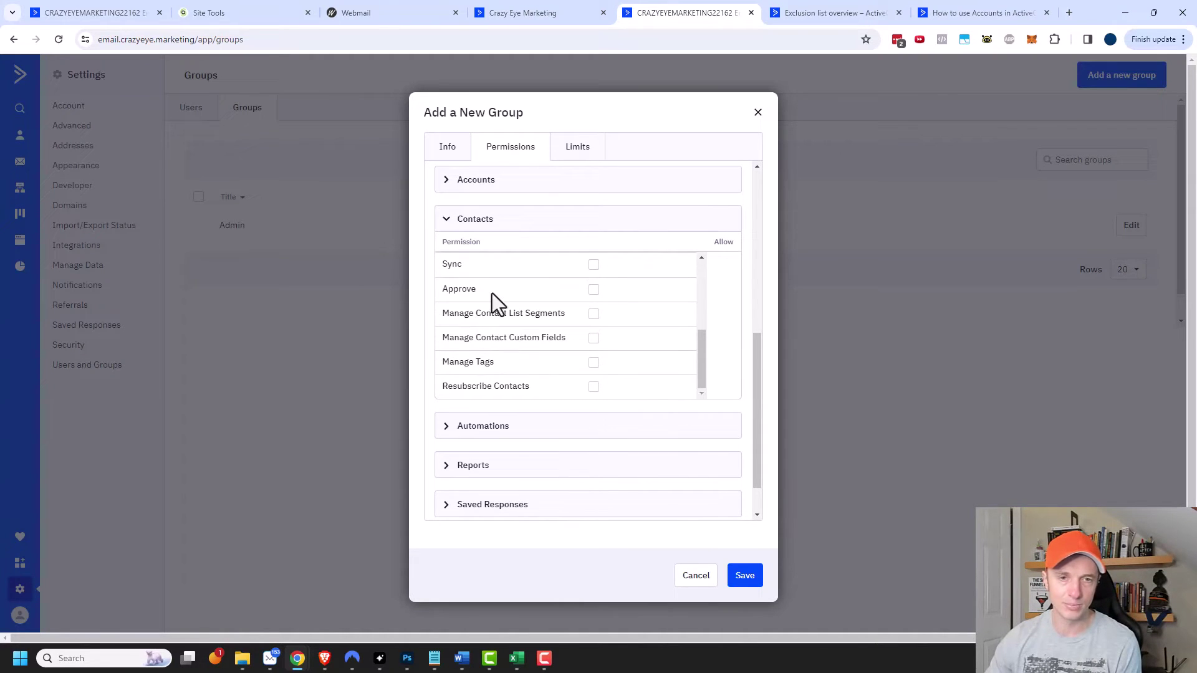
click(594, 290)
scroll(595, 293, down, 2)
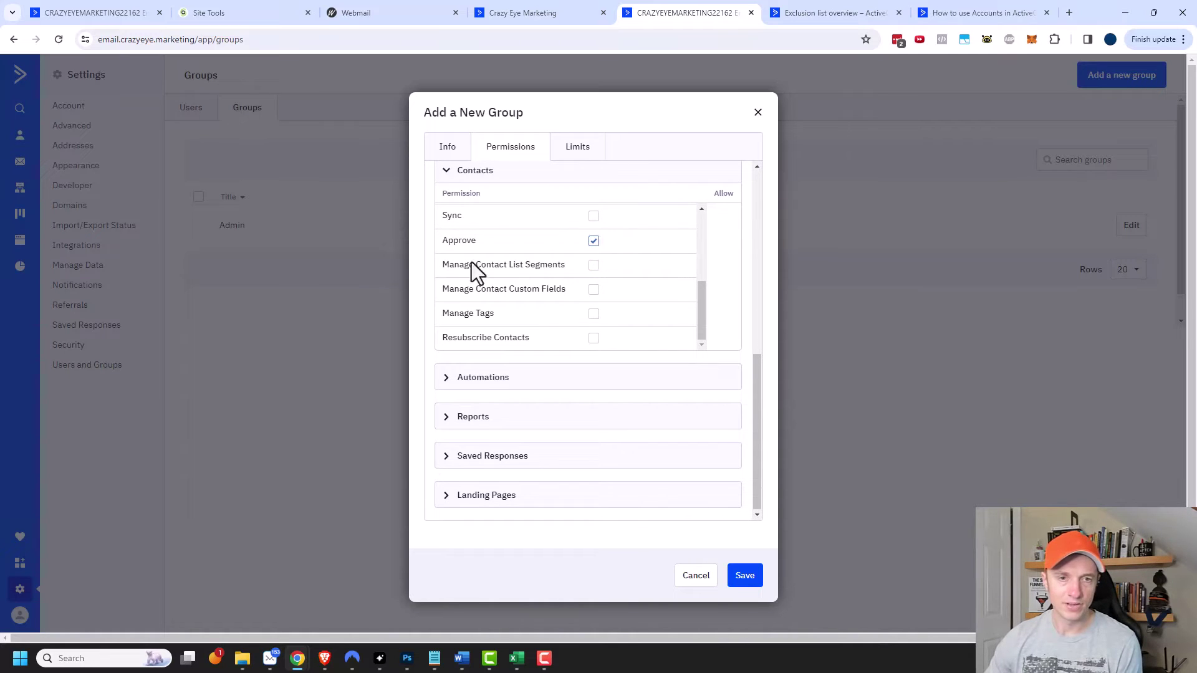
- Leave Automations unchanged and grant the group access to the Deals report under Reports
click(450, 378)
scroll(594, 329, down, 2)
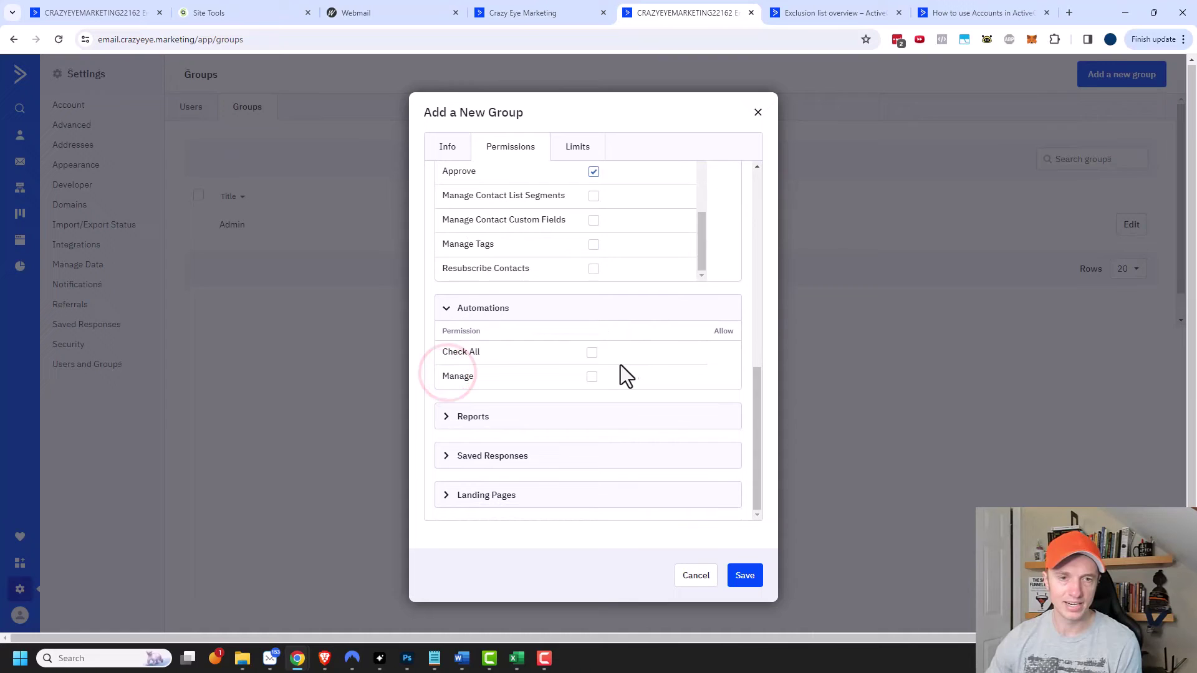
scroll(586, 373, down, 1)
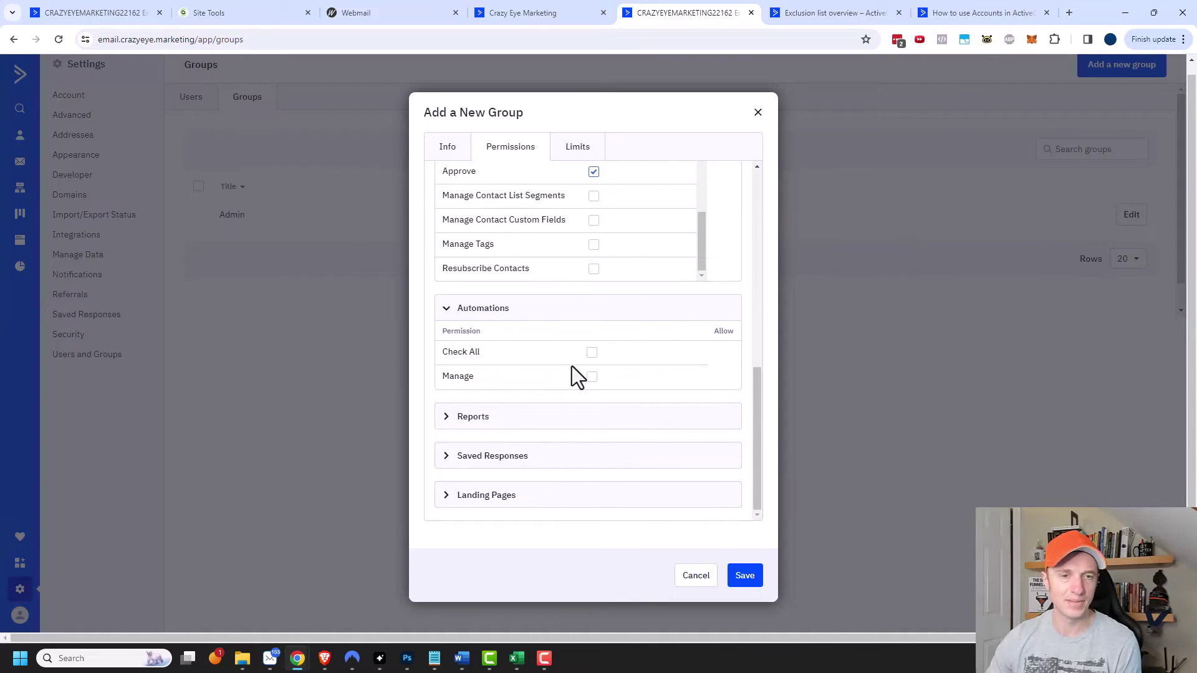
click(446, 416)
scroll(636, 386, down, 2)
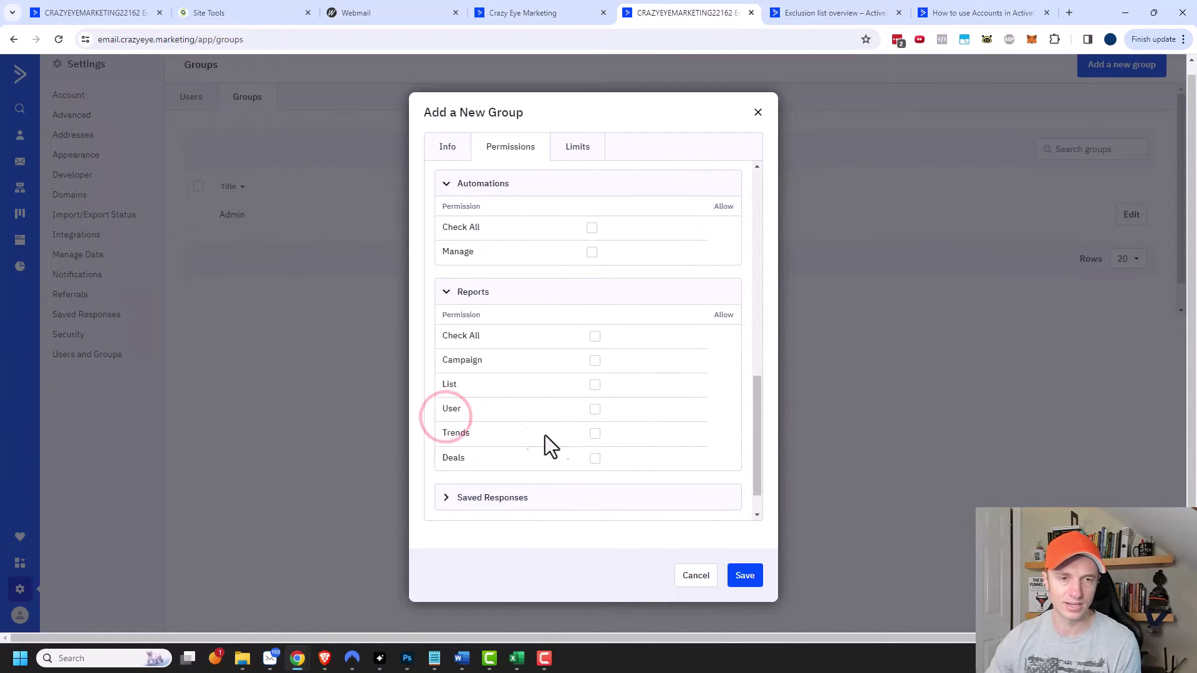
click(595, 459)
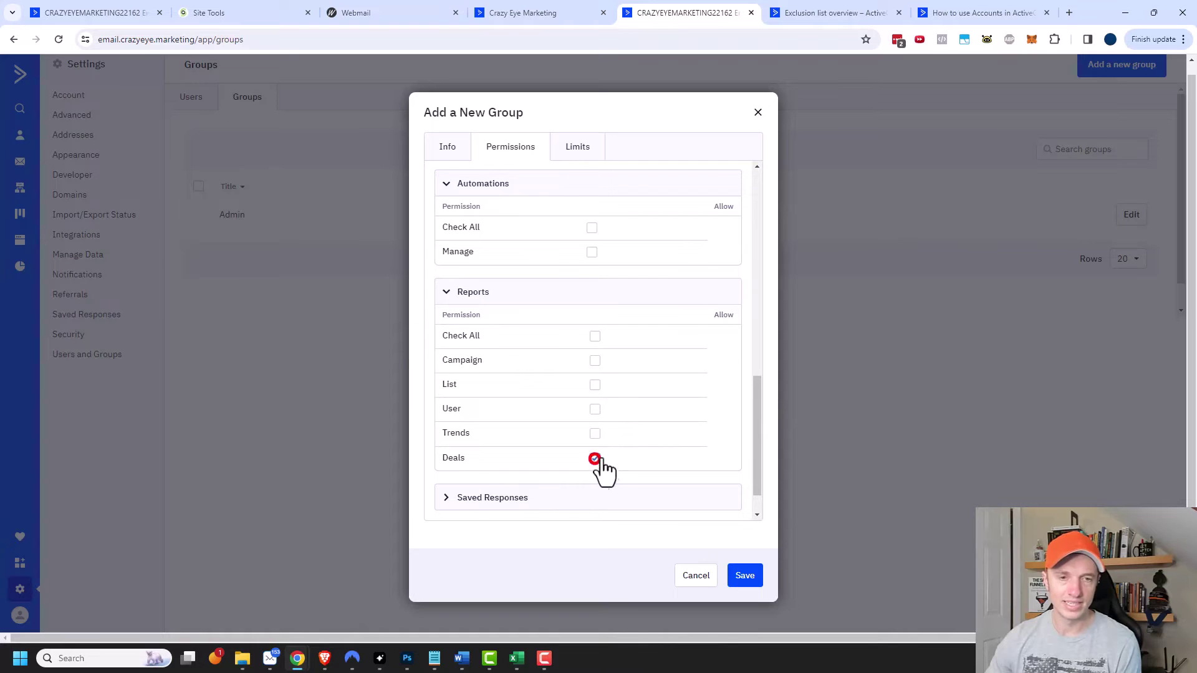
scroll(608, 446, down, 1)
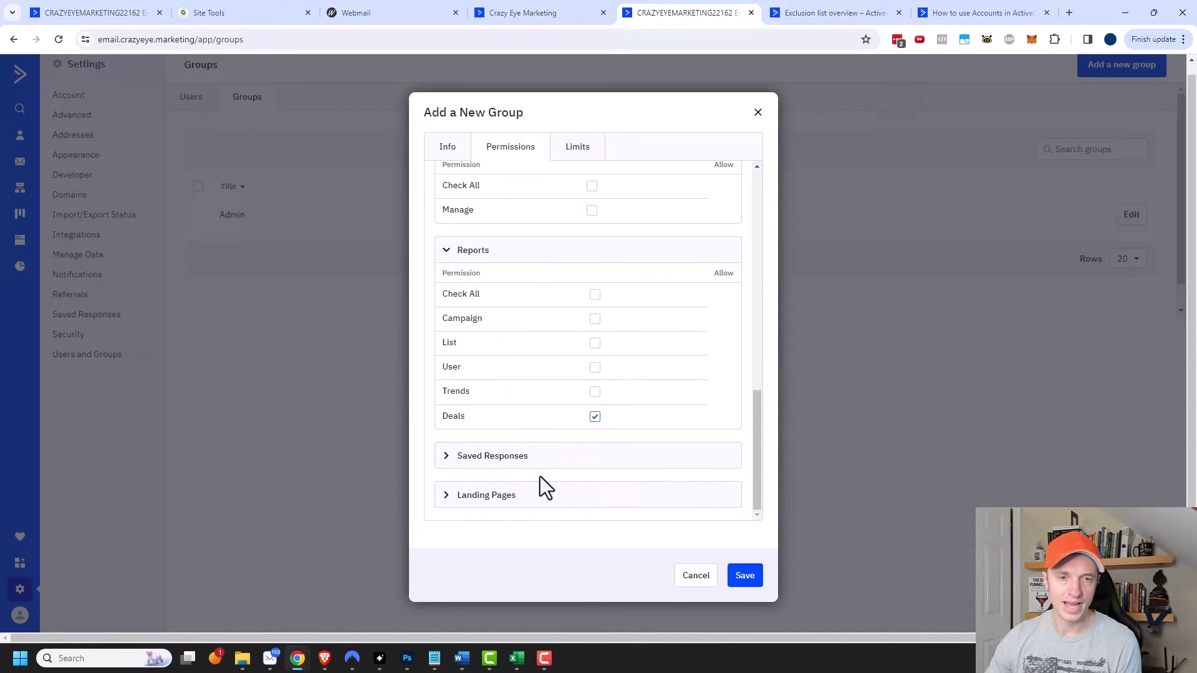
- Review the Saved Responses and Landing Pages permissions without enabling any
click(446, 458)
scroll(636, 436, down, 2)
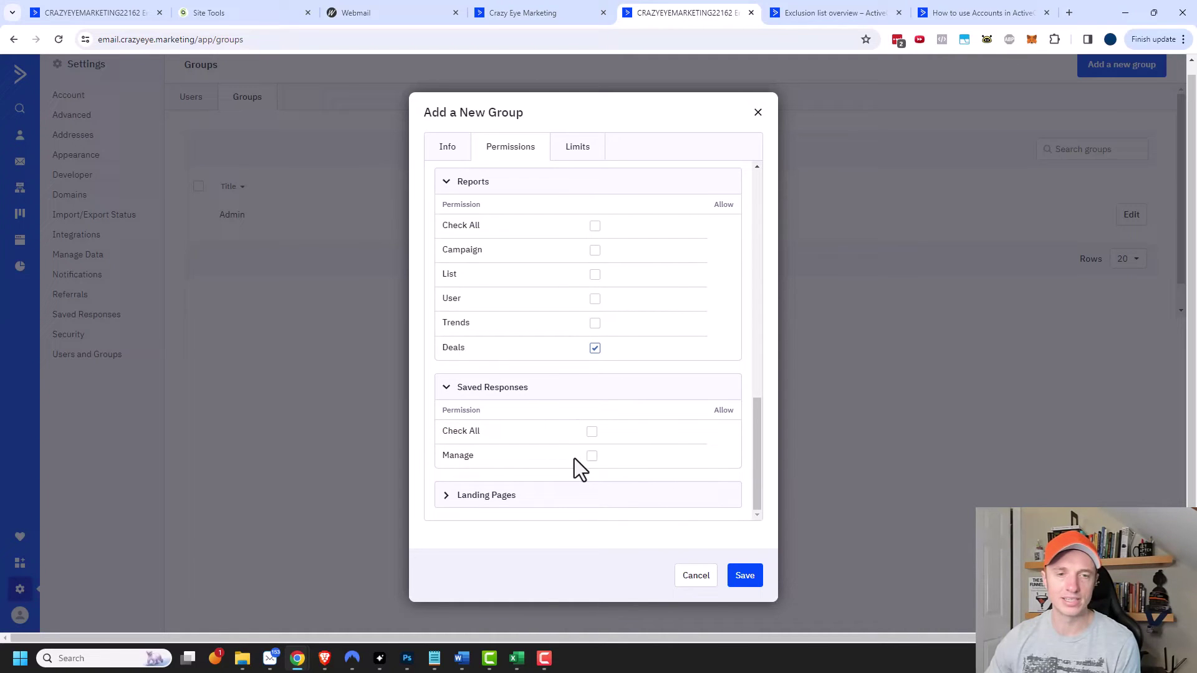
click(477, 499)
scroll(483, 502, down, 2)
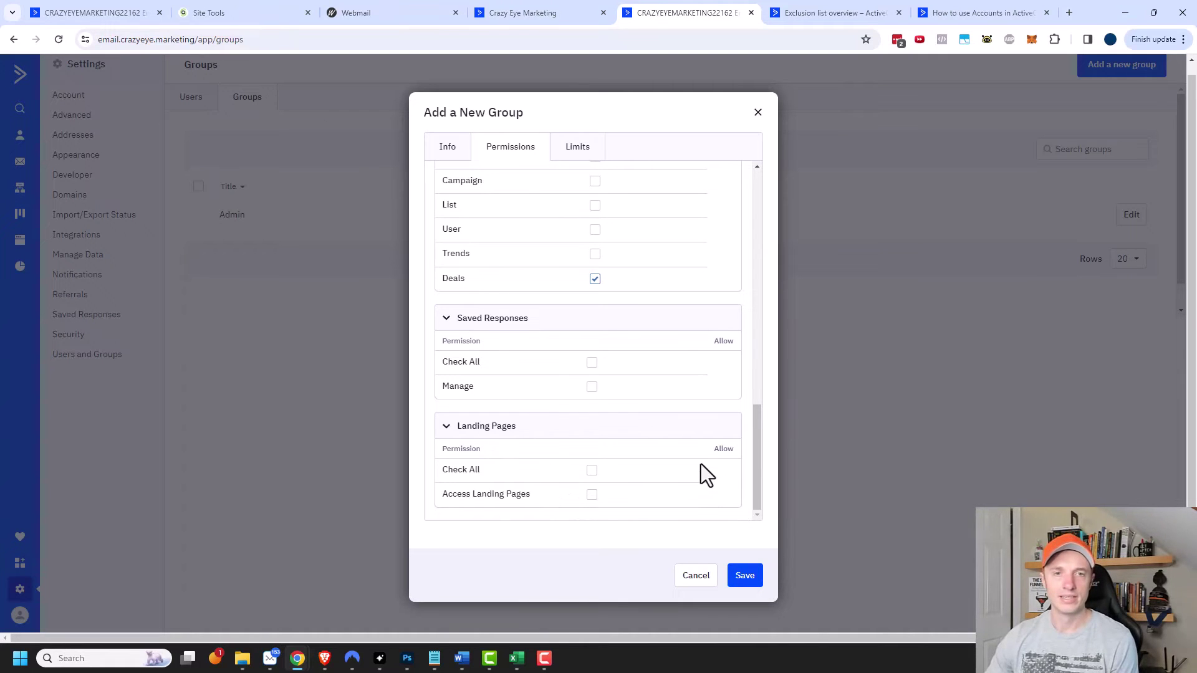
scroll(553, 422, up, 10)
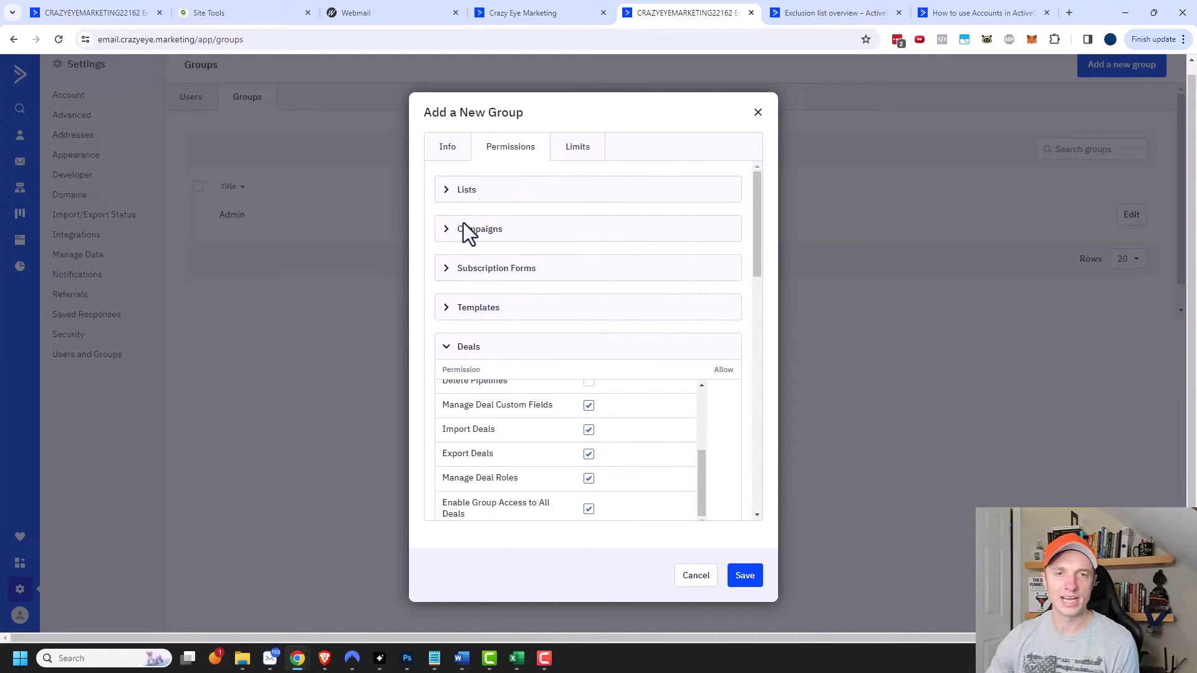
- In Limits, try a 10-per-day email limit, then remove it and save the Sales Team group
click(578, 147)
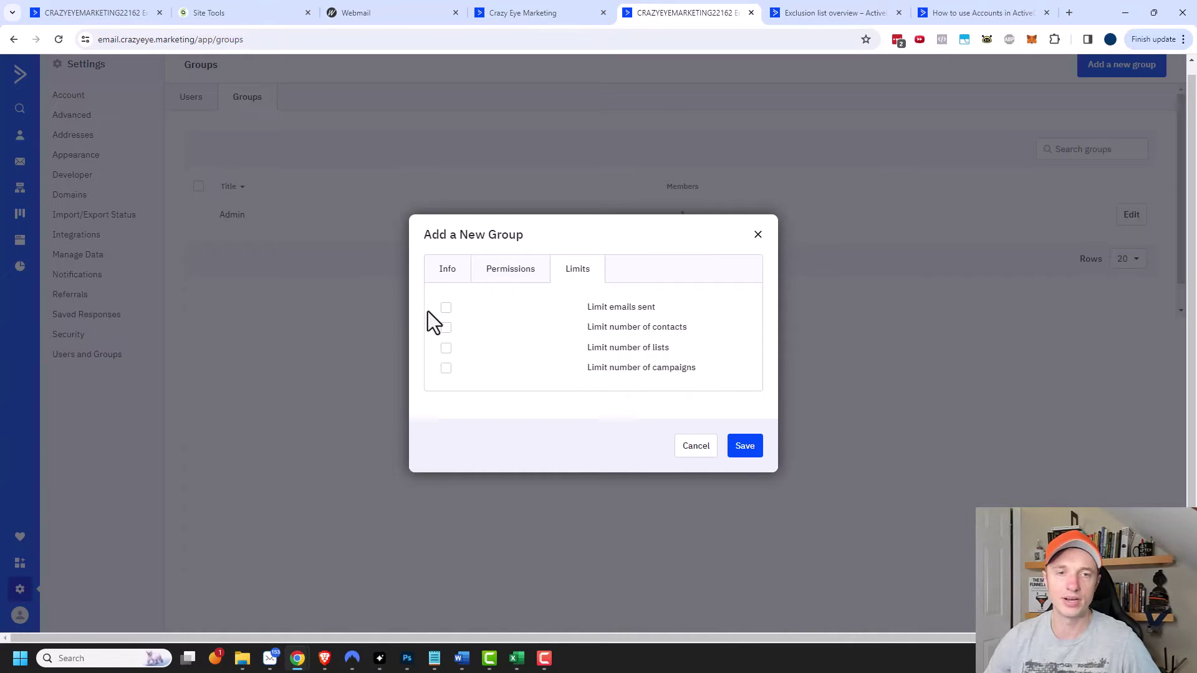
click(446, 308)
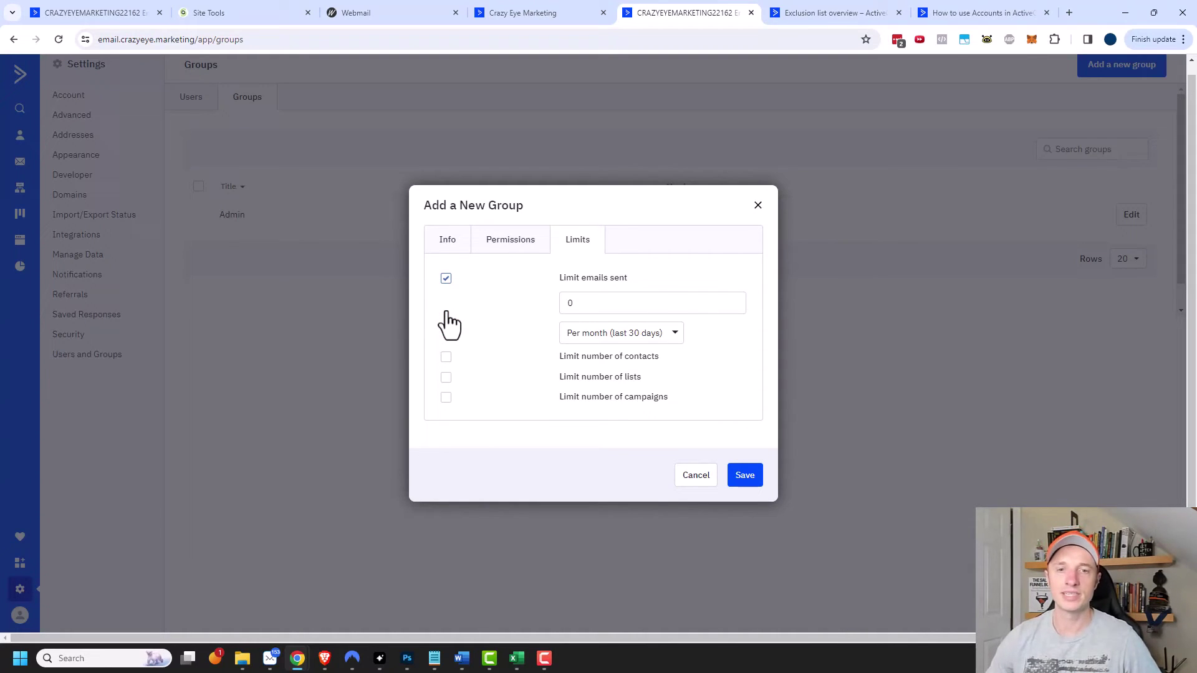
key(Tab)
text(10)
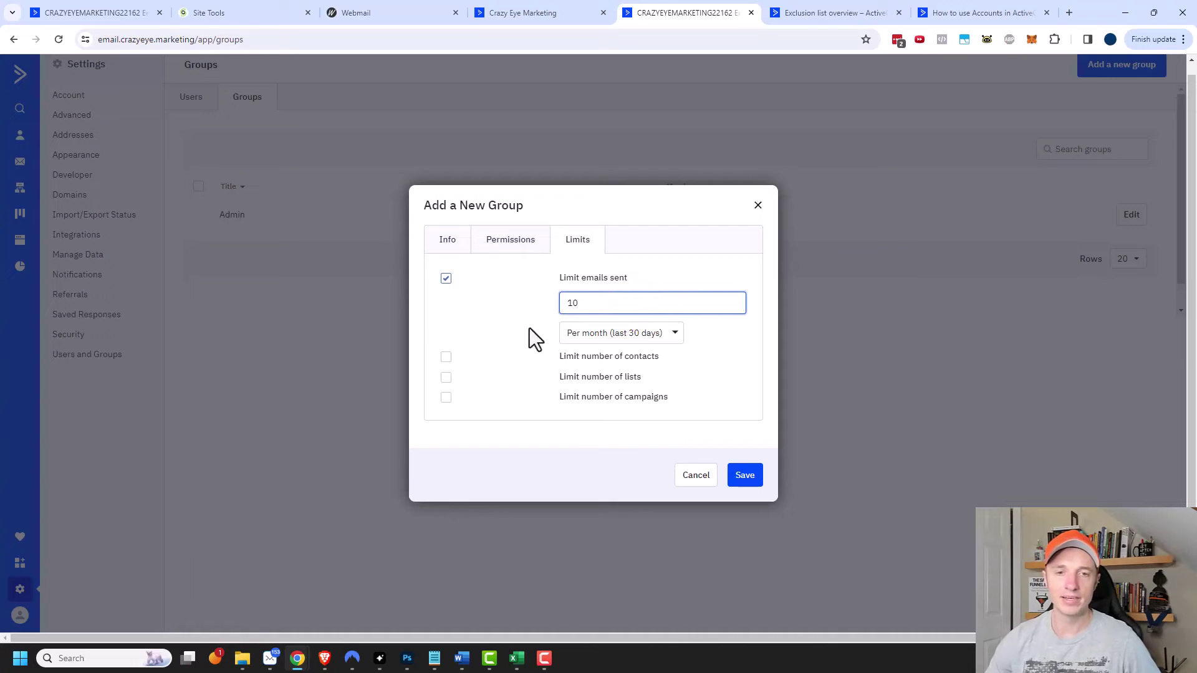
click(573, 341)
click(594, 367)
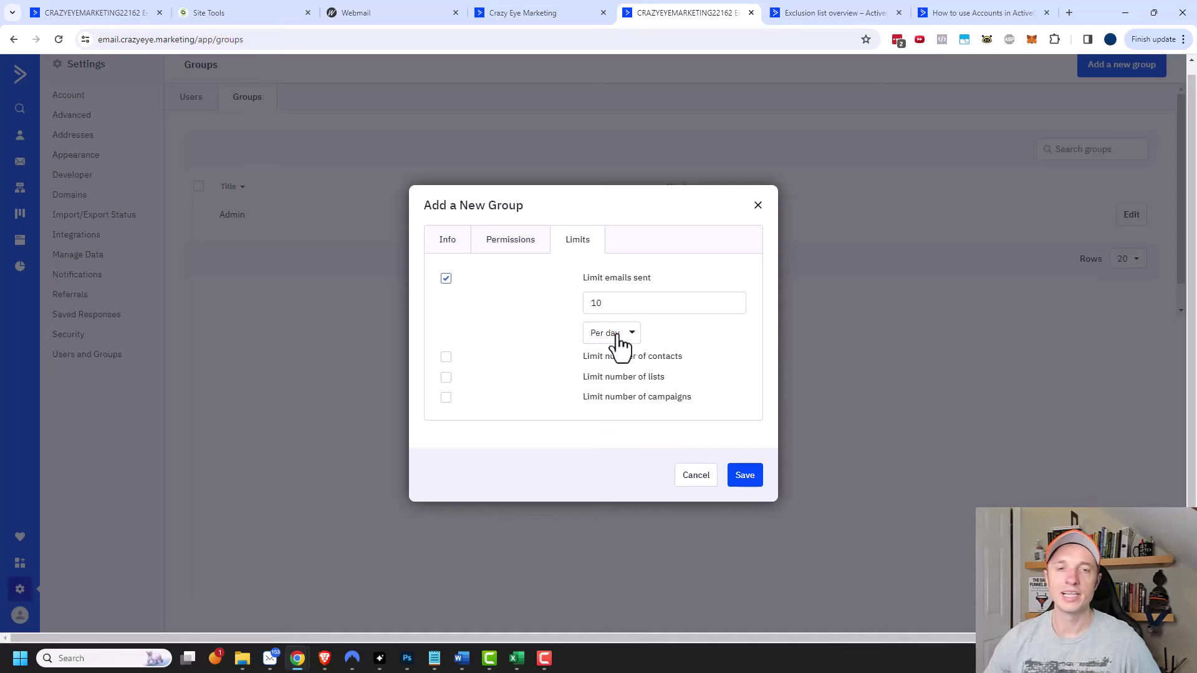
click(446, 278)
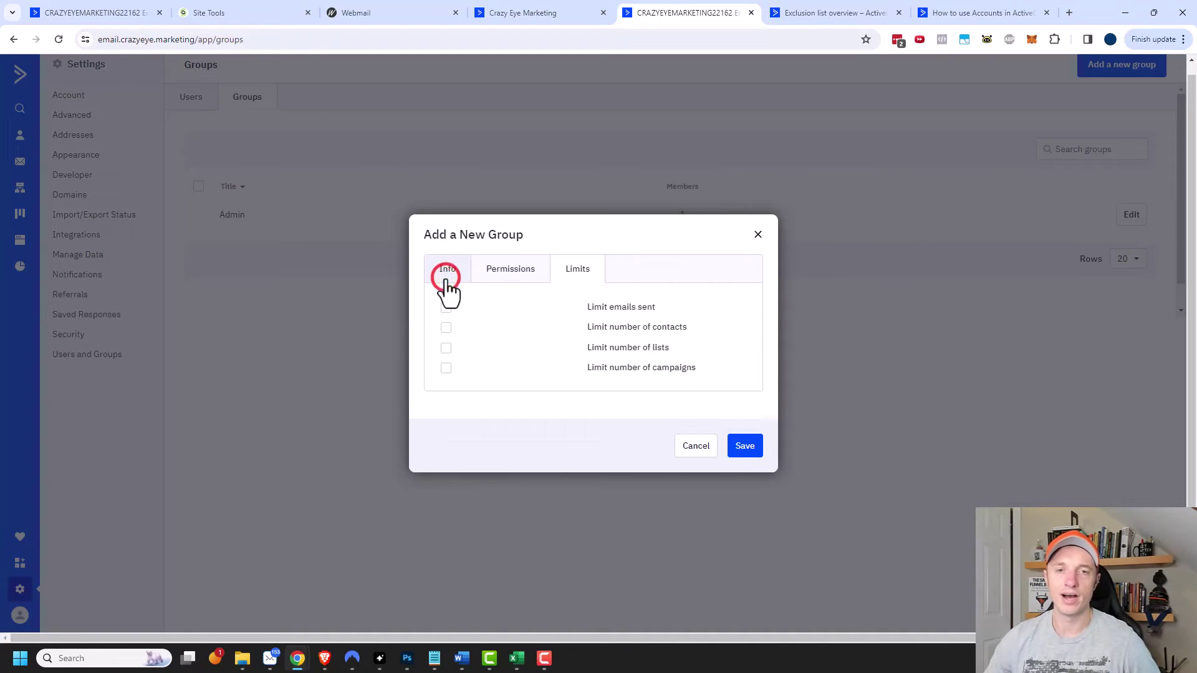
click(743, 448)
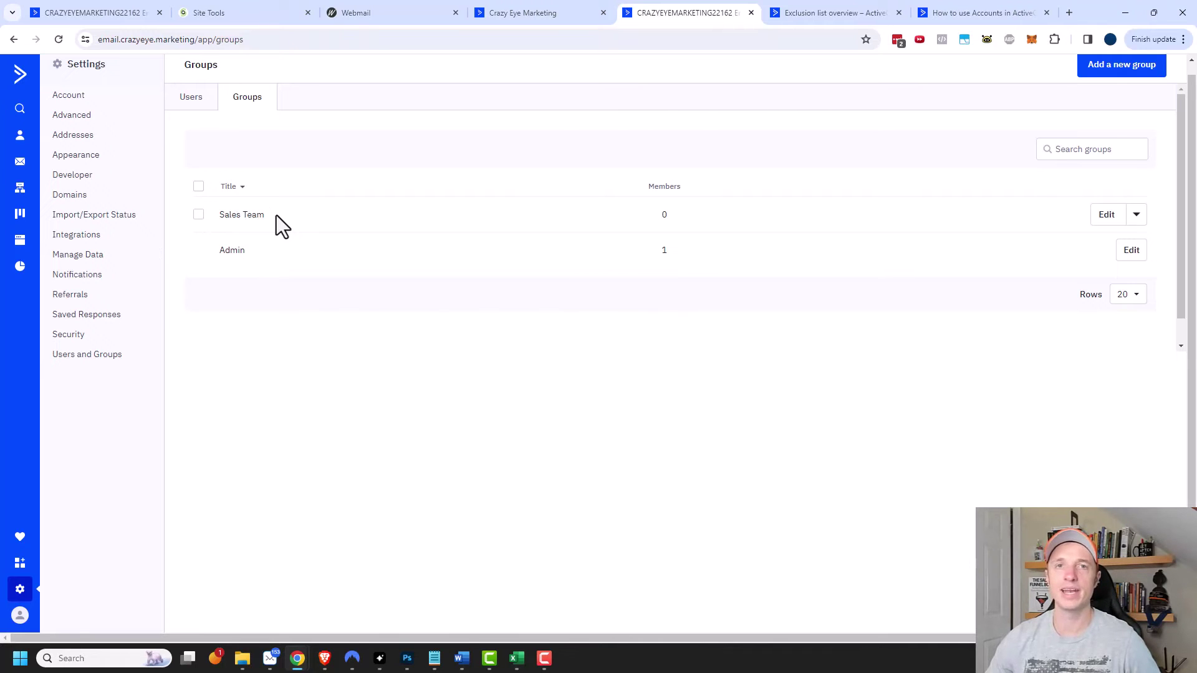
- Add a new user with their e-mail and details, assigned to the Sales Team group
click(194, 98)
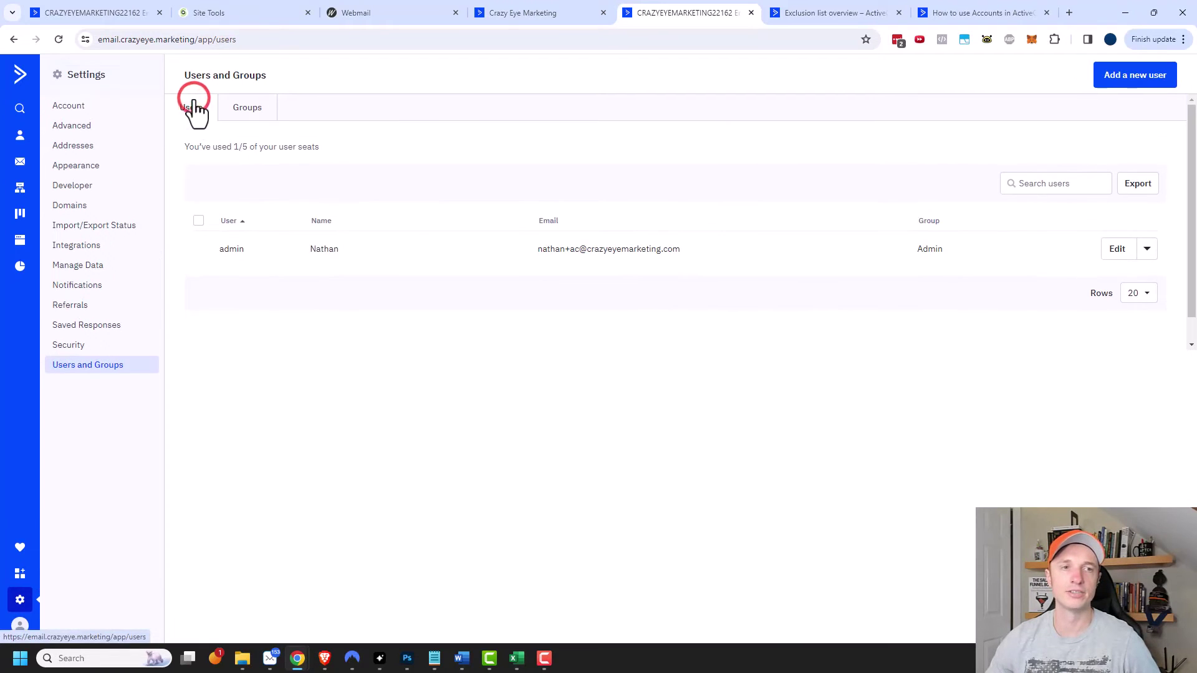
click(1144, 76)
click(578, 161)
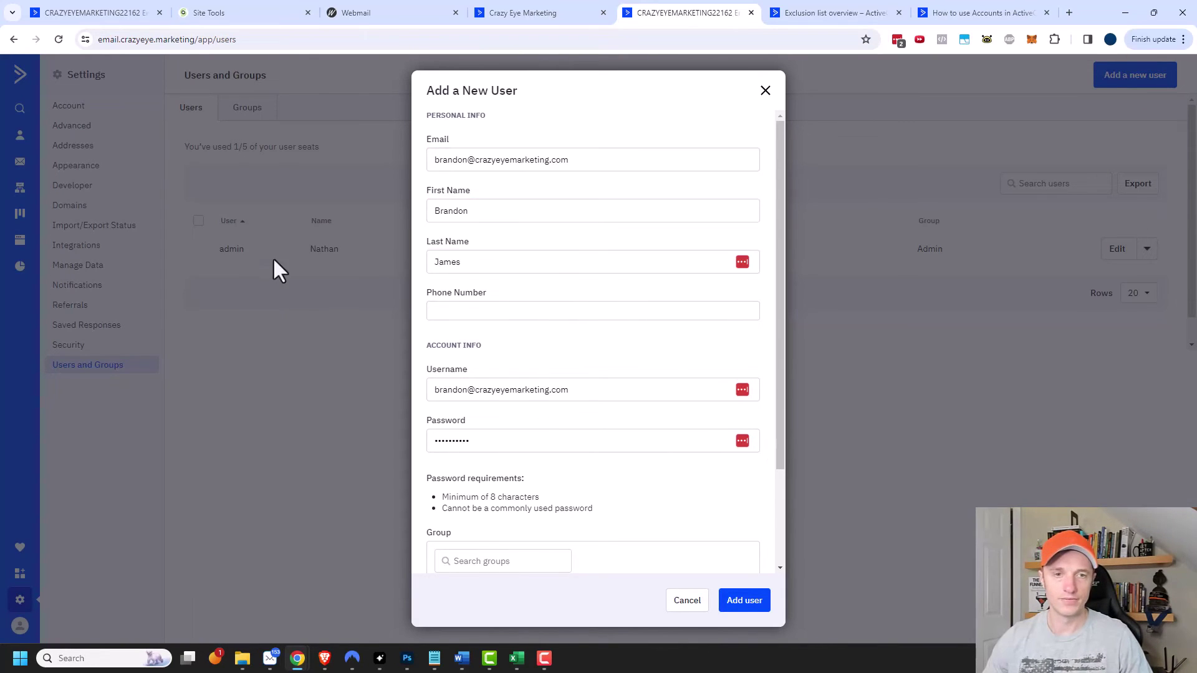
scroll(542, 253, down, 2)
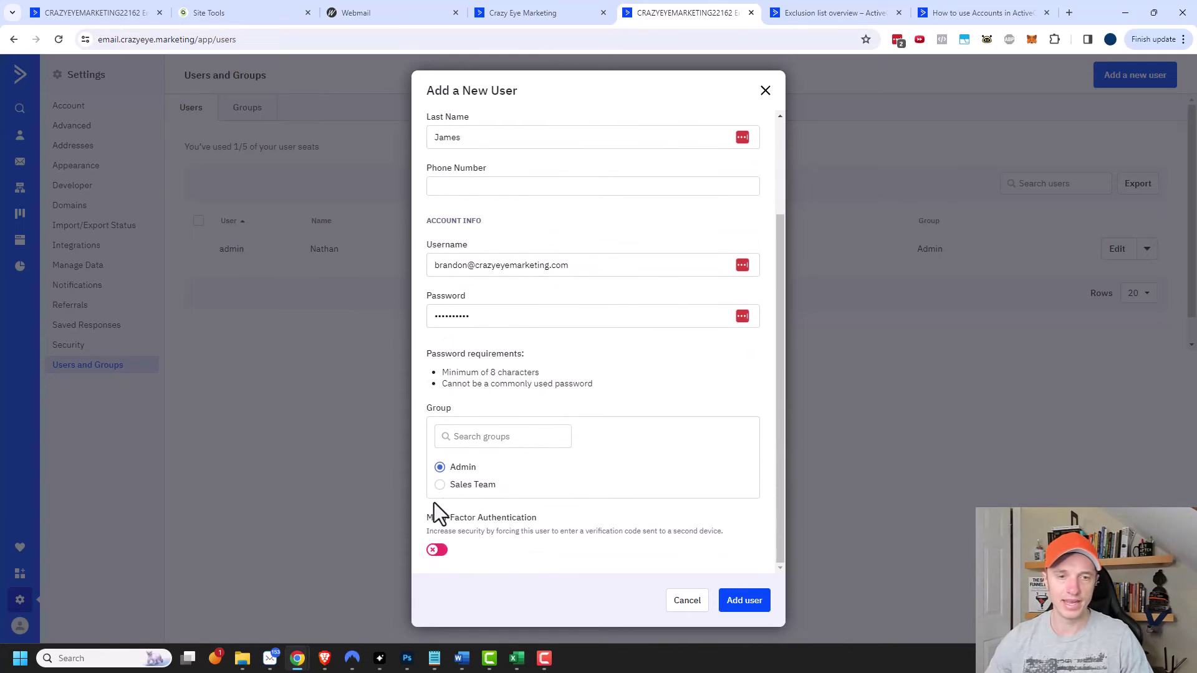
click(440, 486)
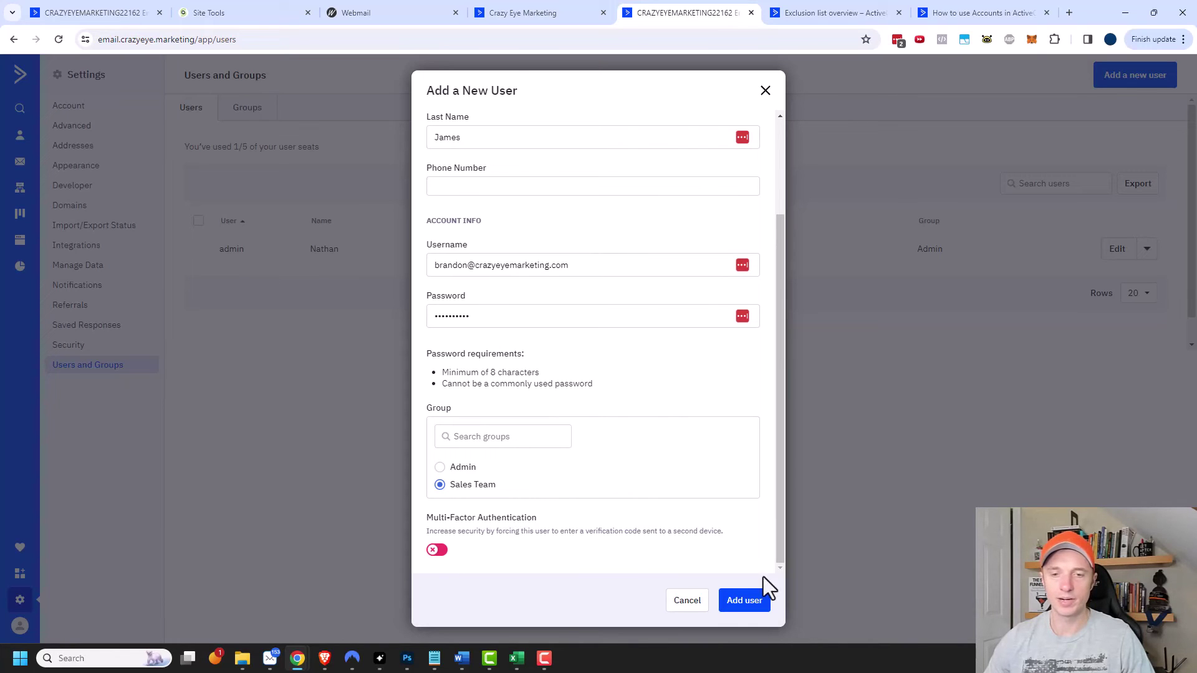
click(750, 602)
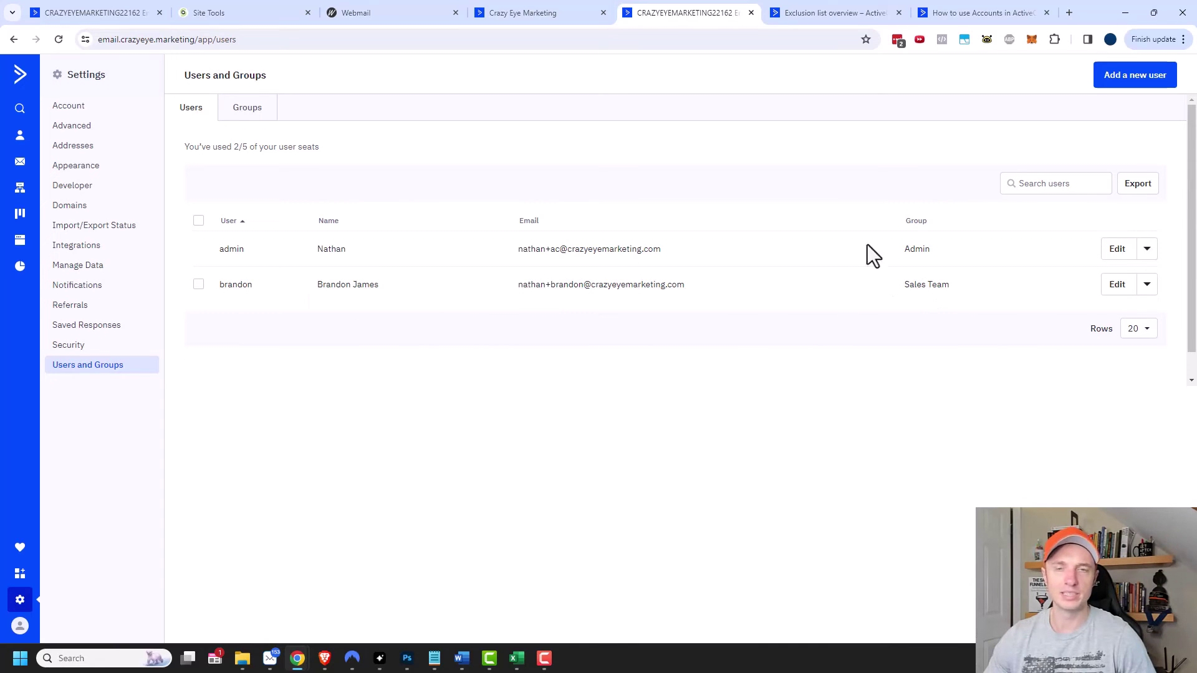
- Copy the account URL and load the ActiveCampaign login page in a new Incognito window
click(295, 39)
drag(222, 40, 51, 37)
click(832, 426)
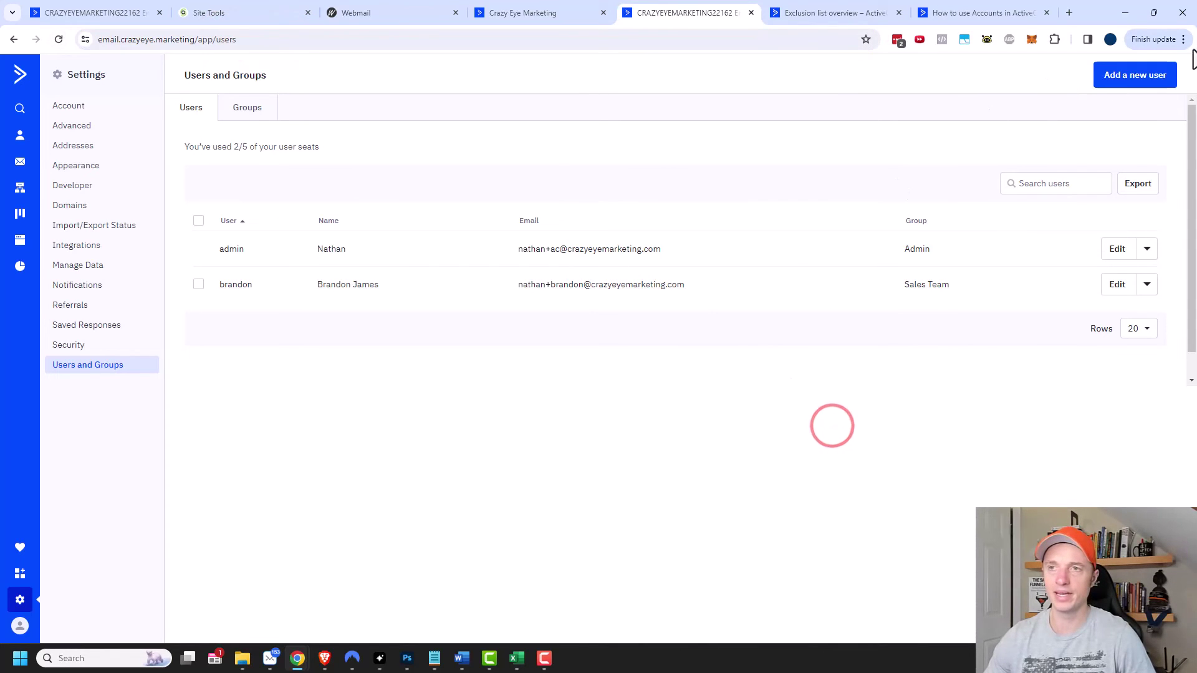
click(1182, 39)
click(1060, 133)
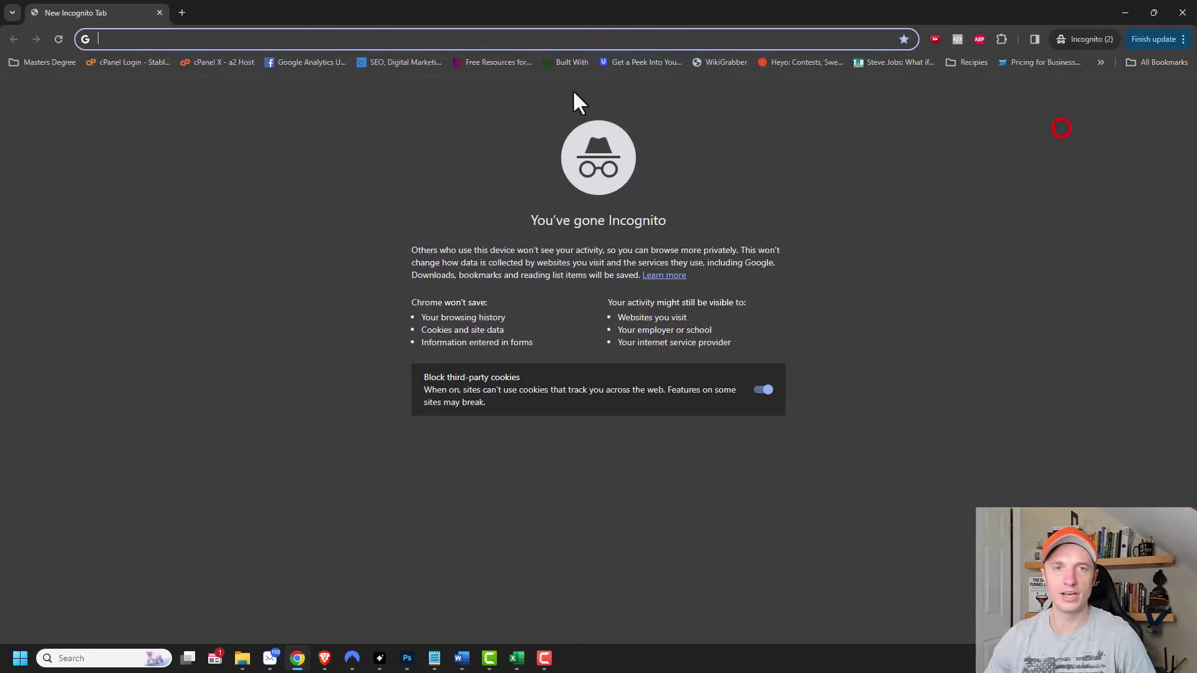
text(https://email.crazyeye.marketing)
key(Return)
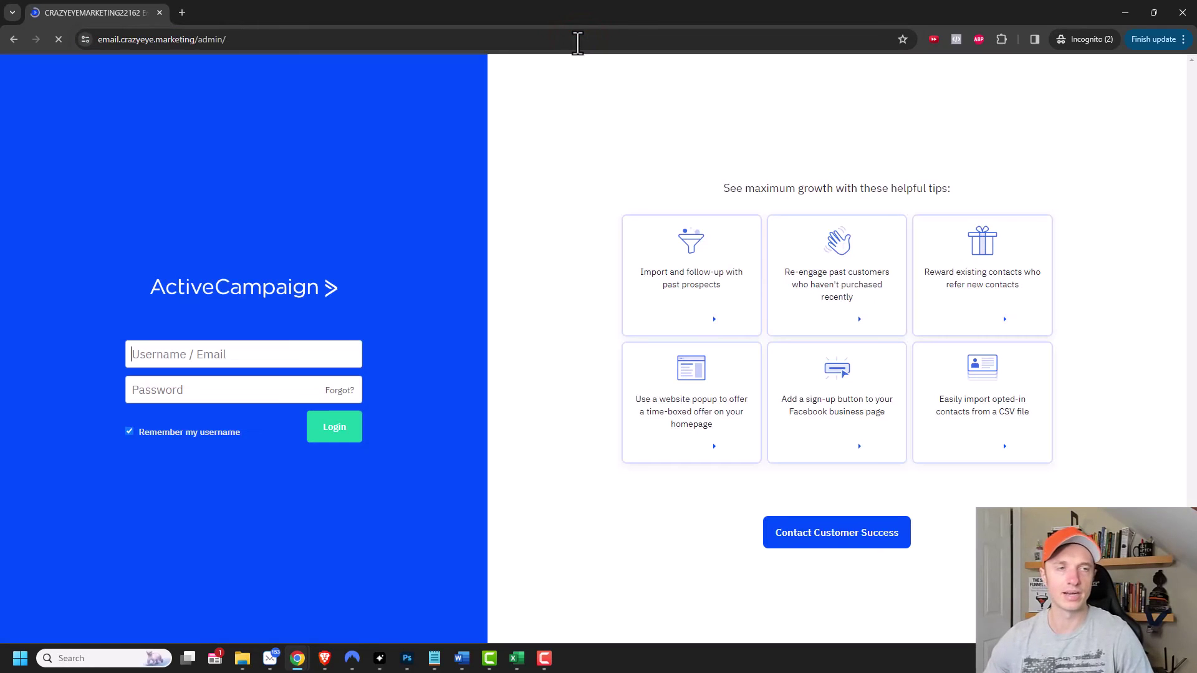
- Log in with the new Sales Team user's username and password
click(287, 358)
text(brandon)
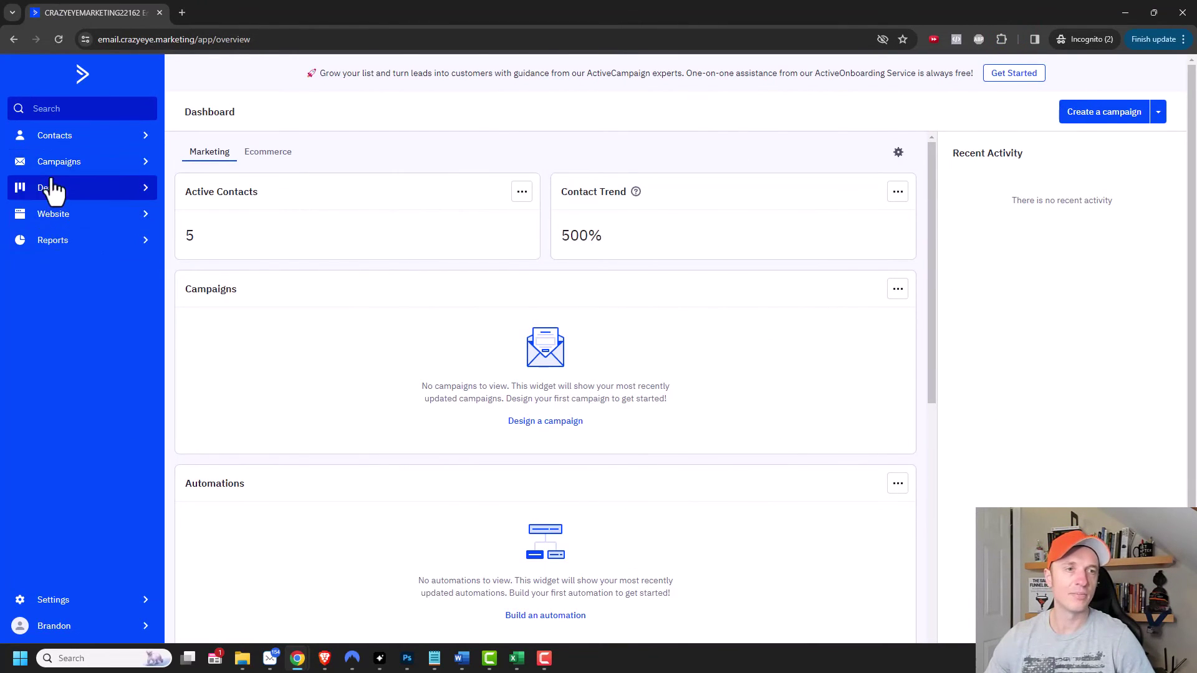
click(1154, 12)
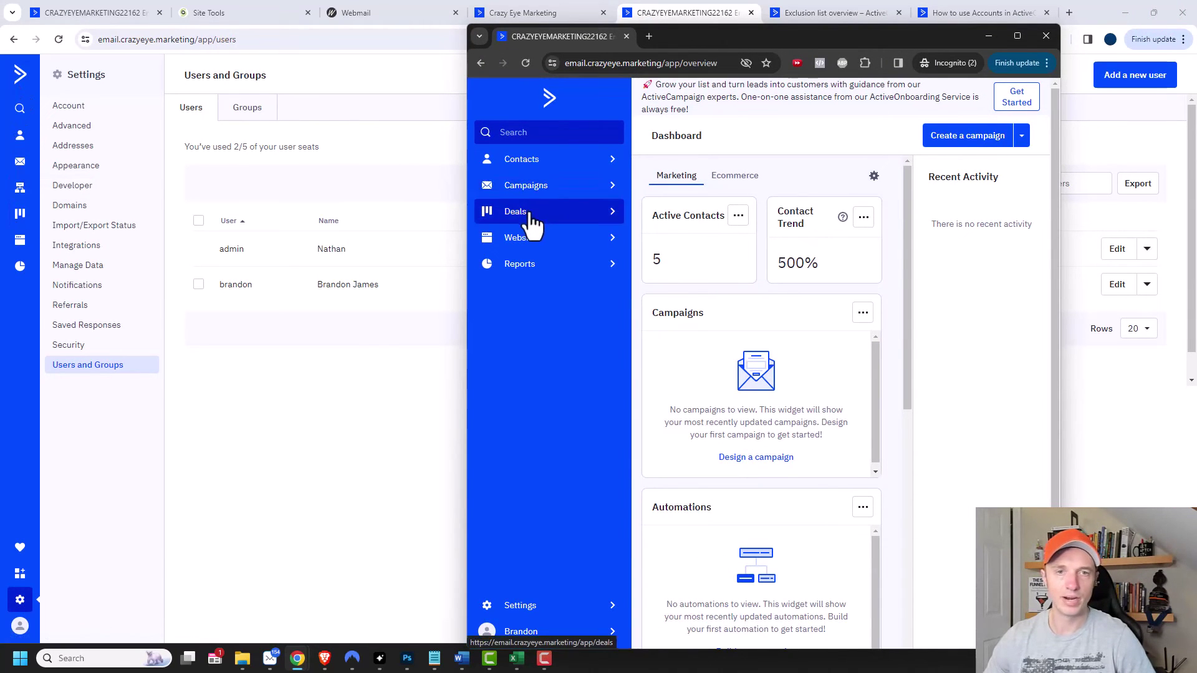
- As the sales user, open the first contact and save an edited first name
click(1017, 36)
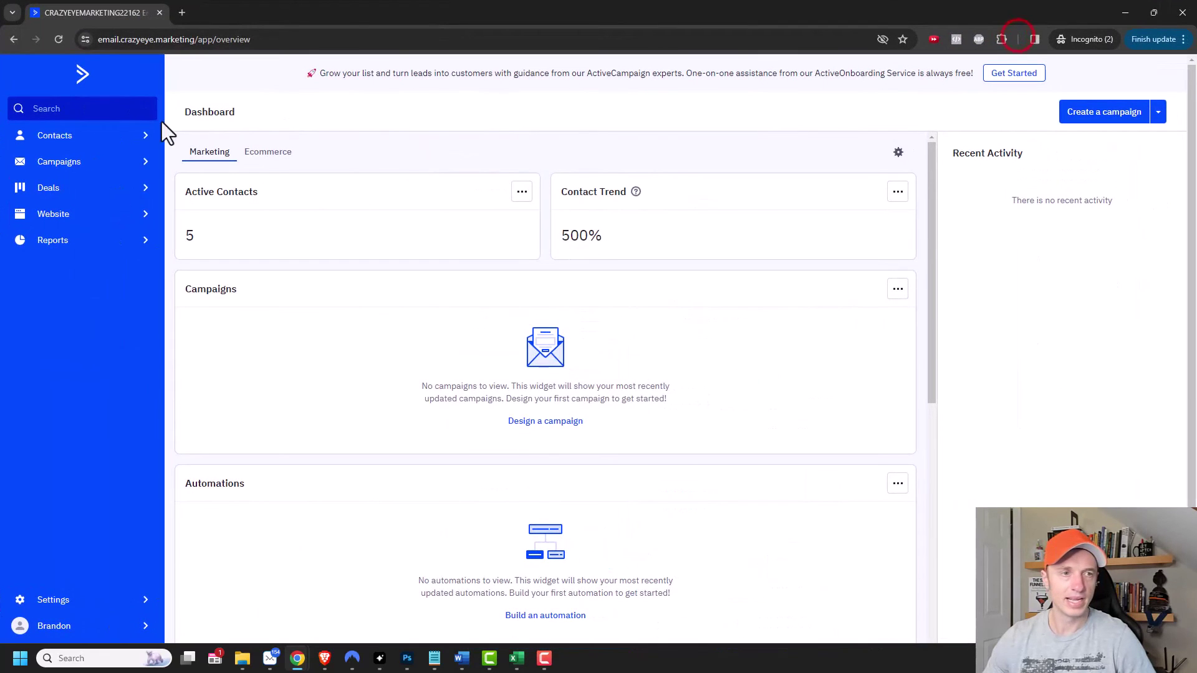
click(84, 136)
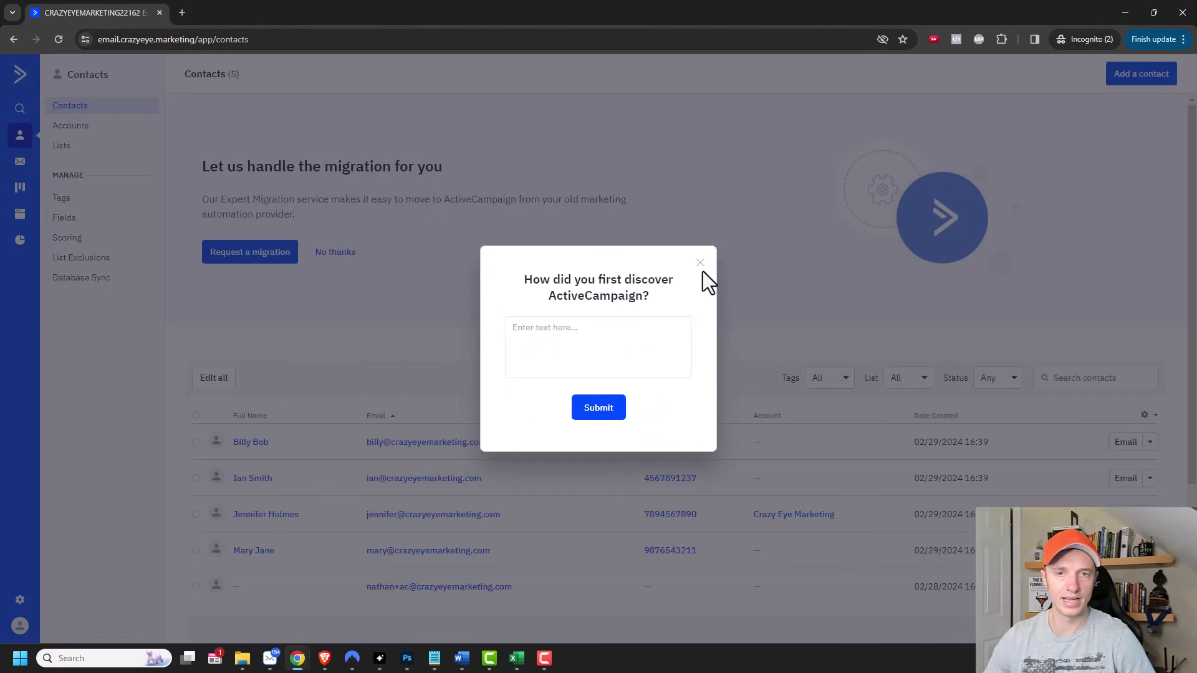
click(697, 259)
scroll(395, 444, down, 3)
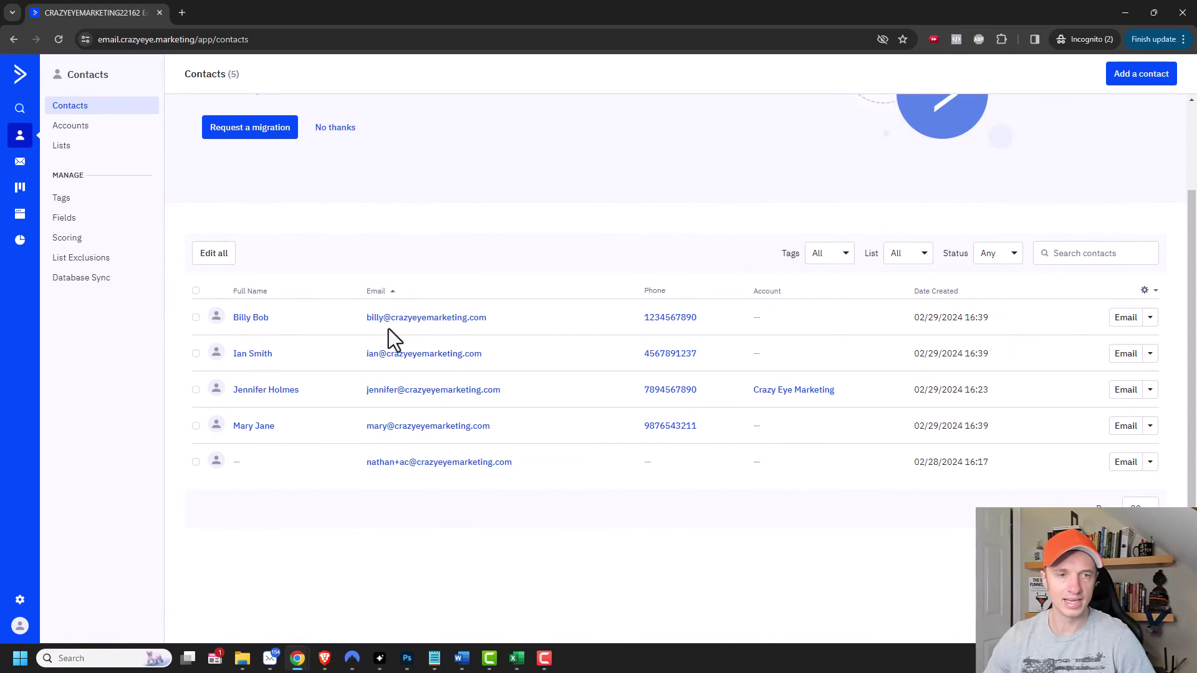
click(257, 317)
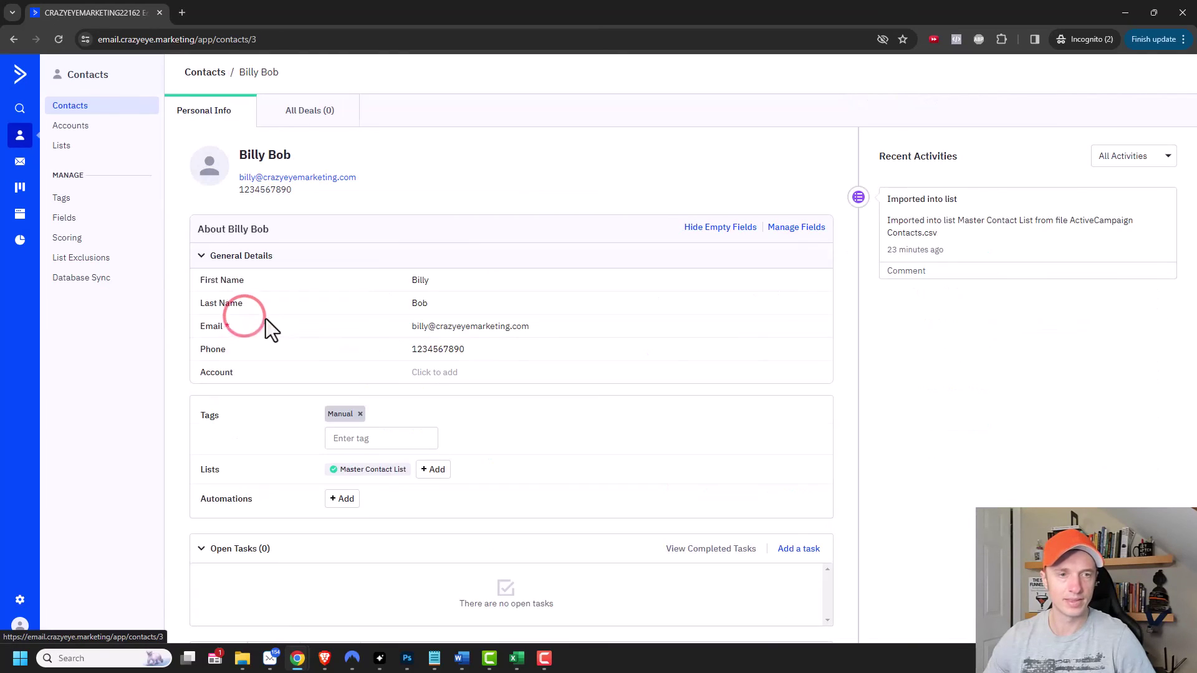
click(436, 280)
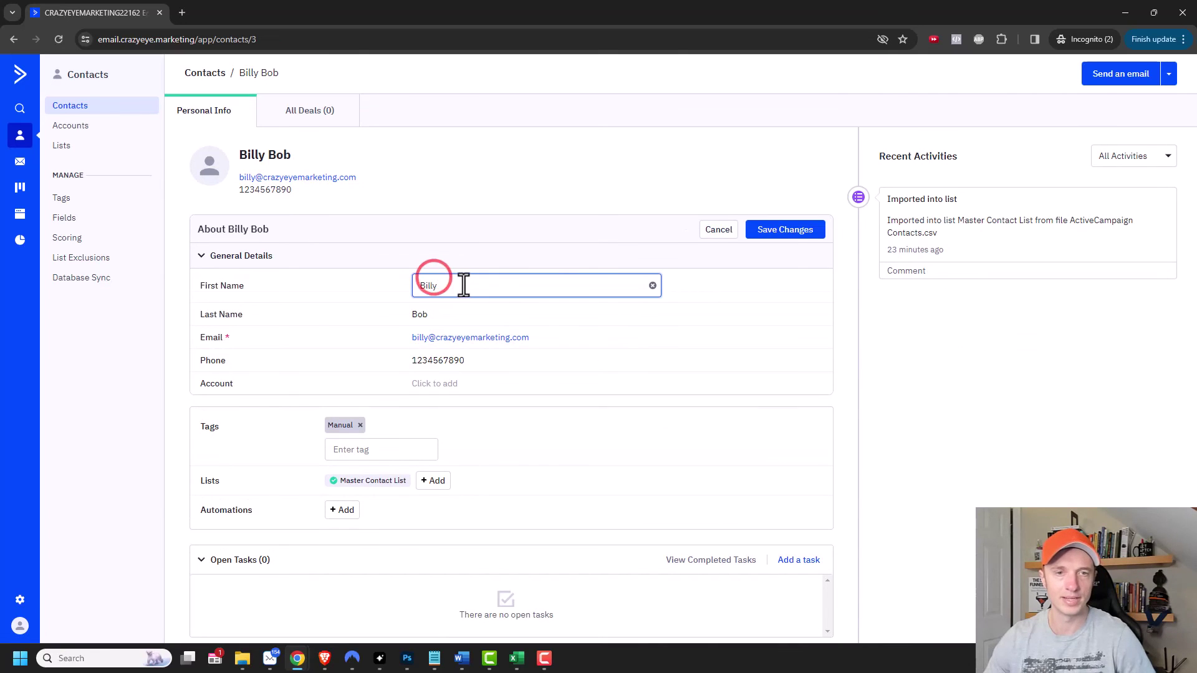
text(y)
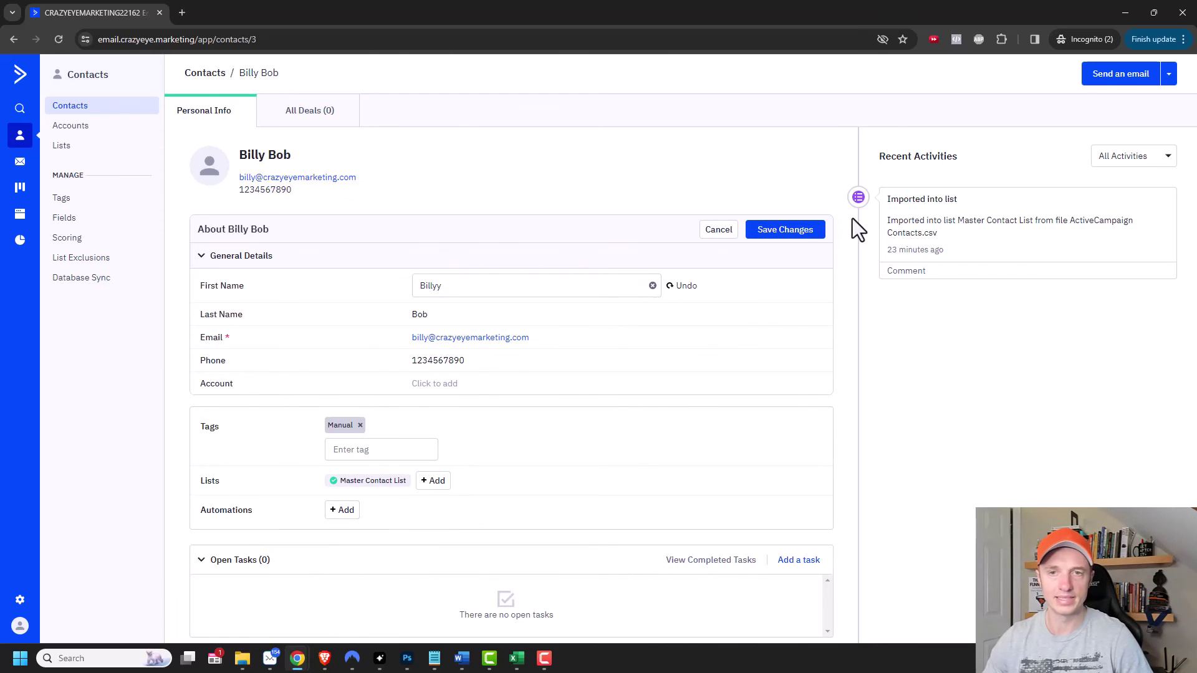
click(801, 229)
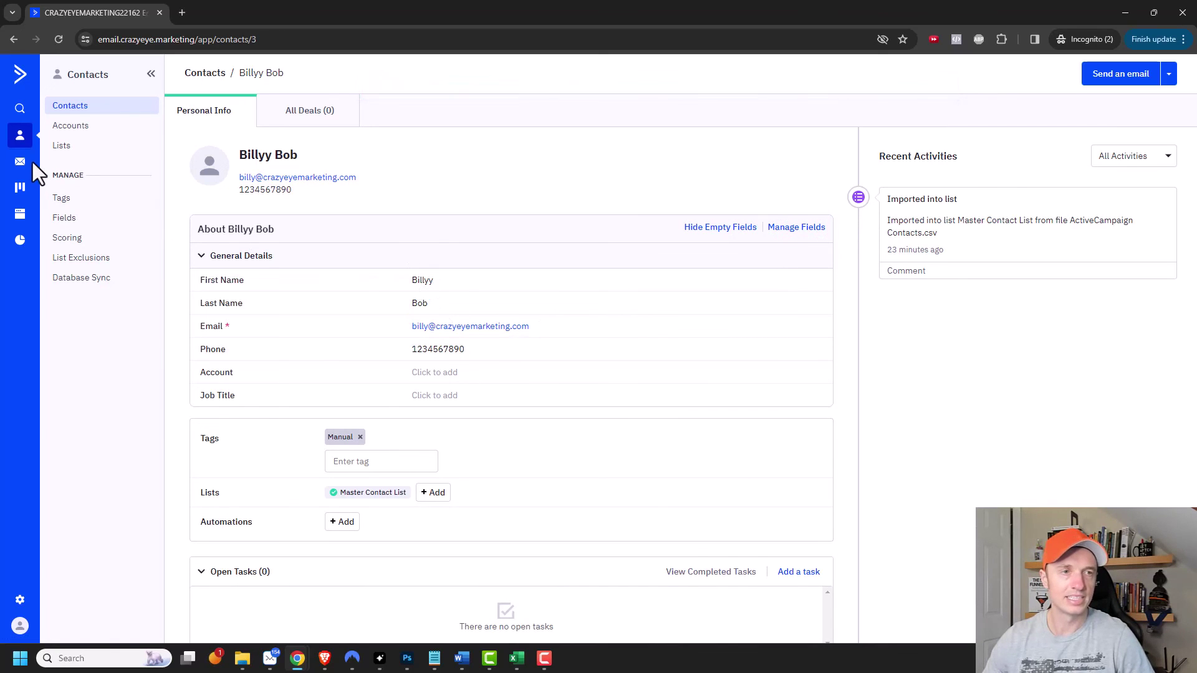
- Confirm the sales user's Deals page shows no pipelines, then return to the admin Users list
click(20, 187)
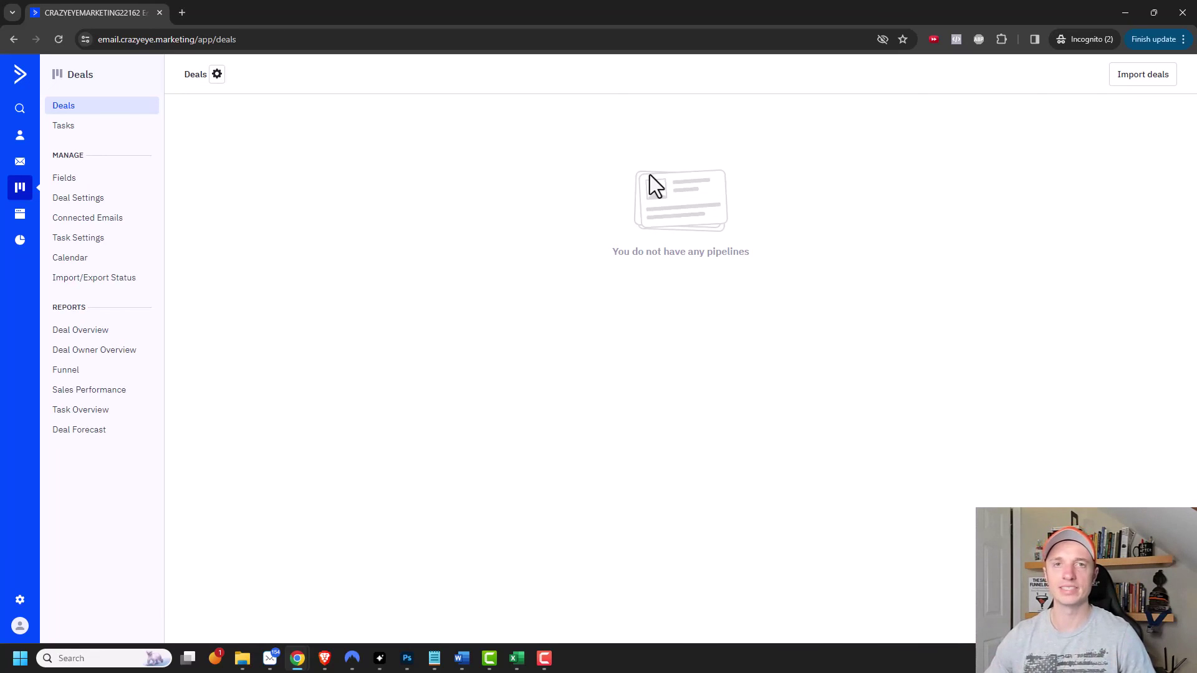
click(1125, 12)
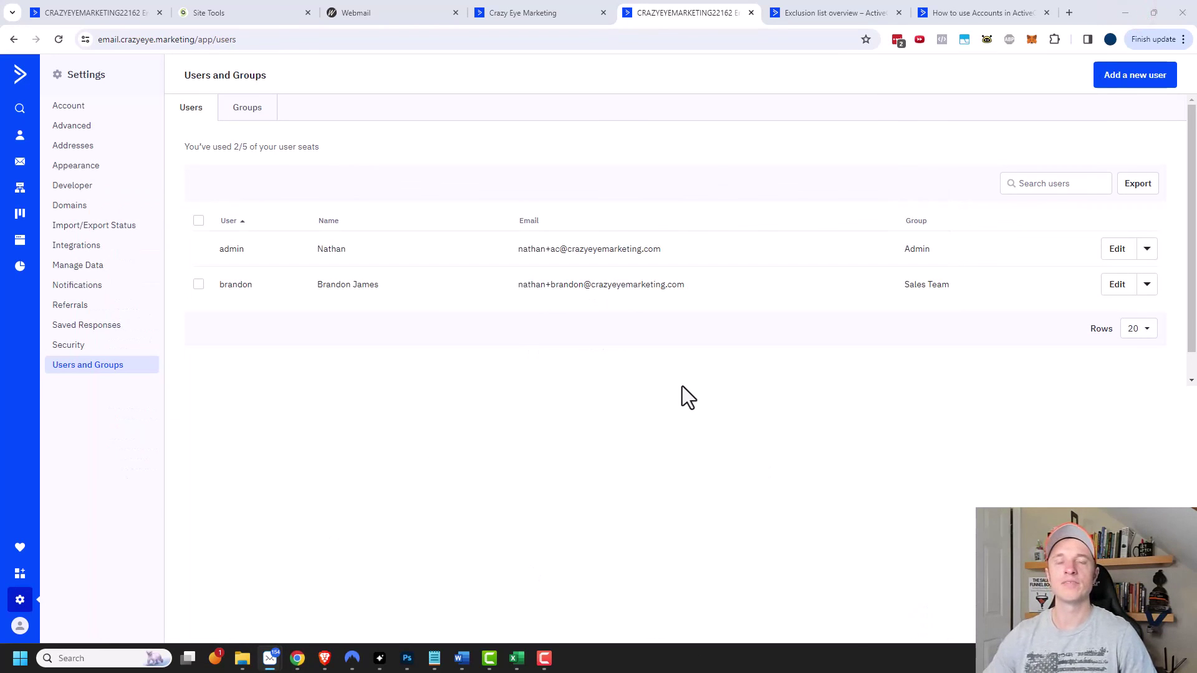